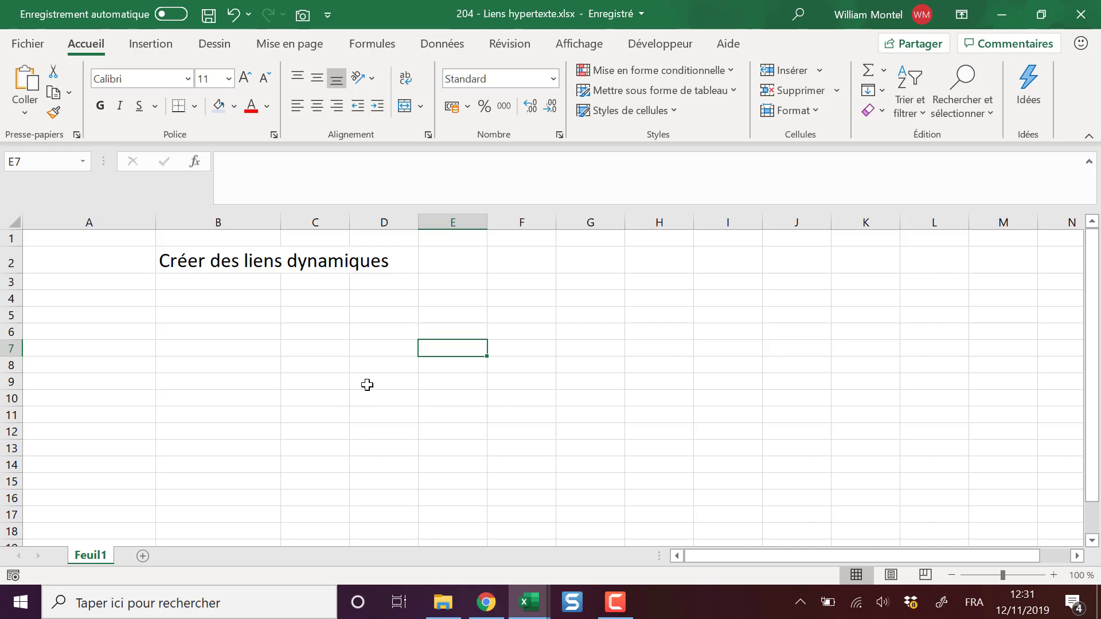
pyautogui.click(356, 342)
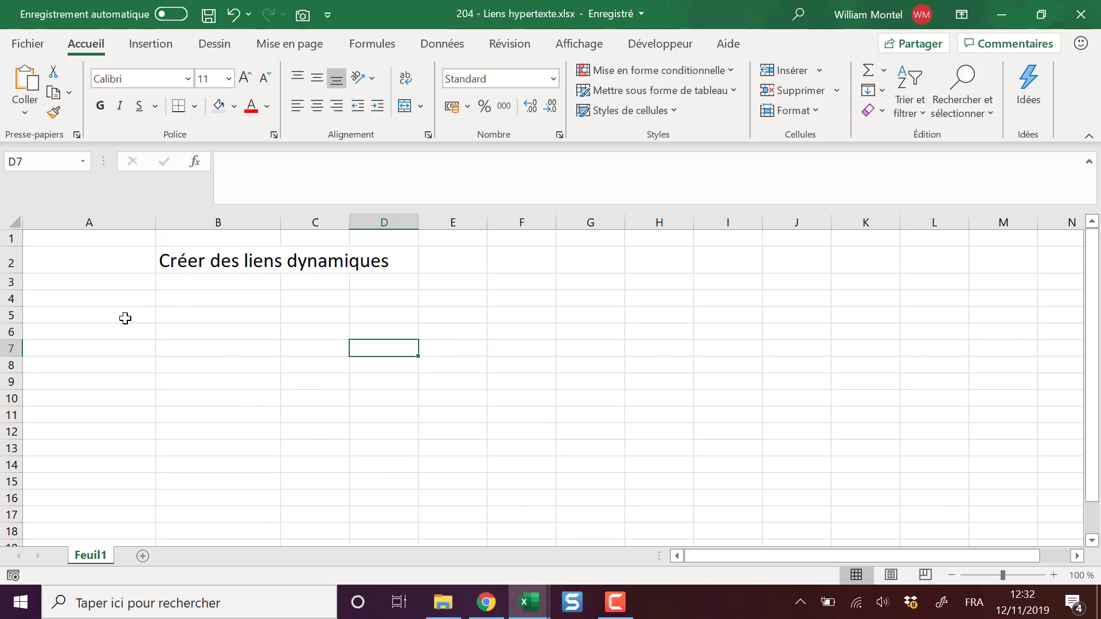
pyautogui.click(191, 309)
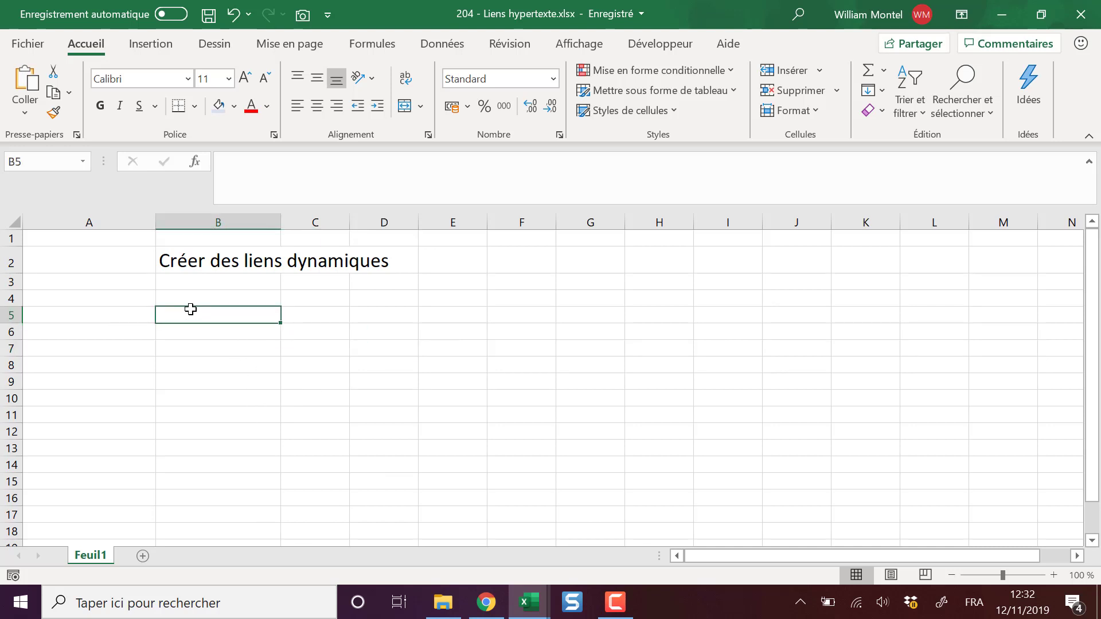
pyautogui.write('=lien')
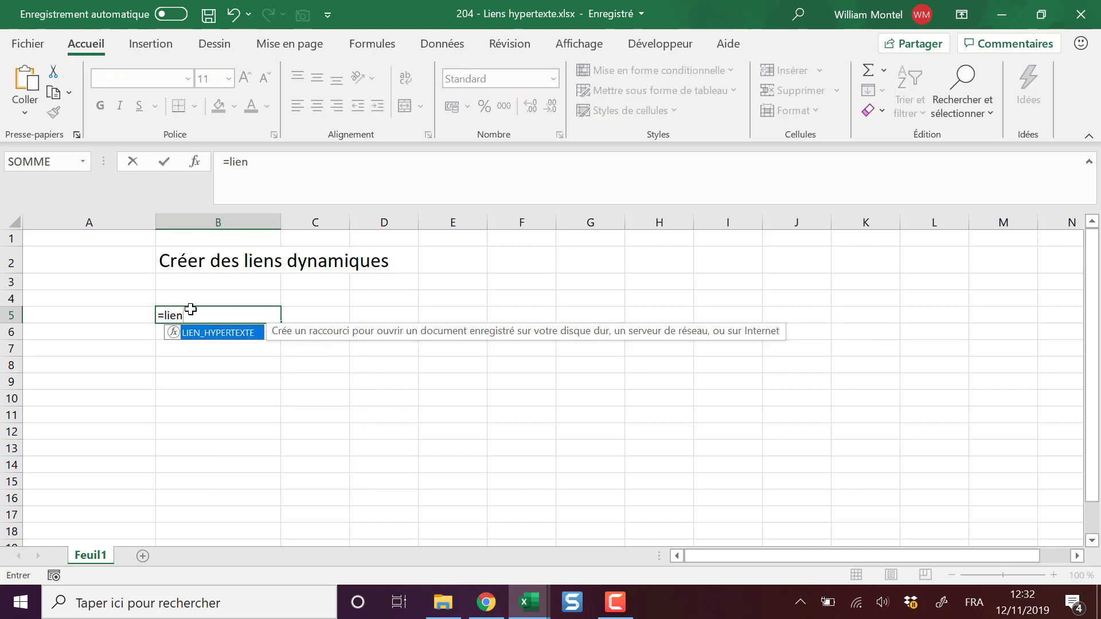
pyautogui.press('Tab')
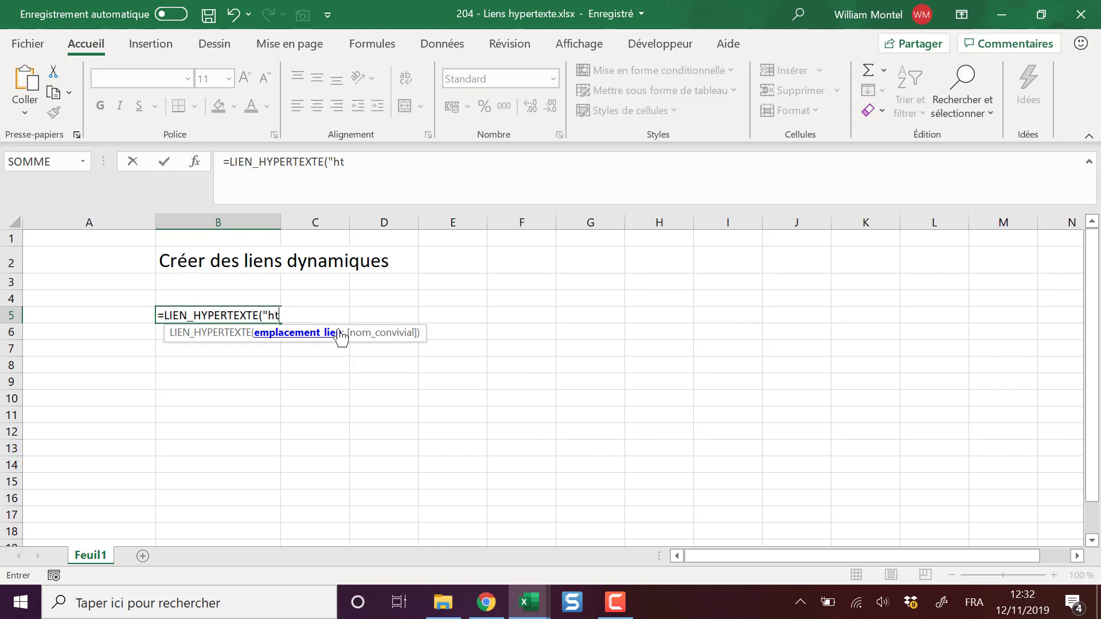
pyautogui.write('ps://')
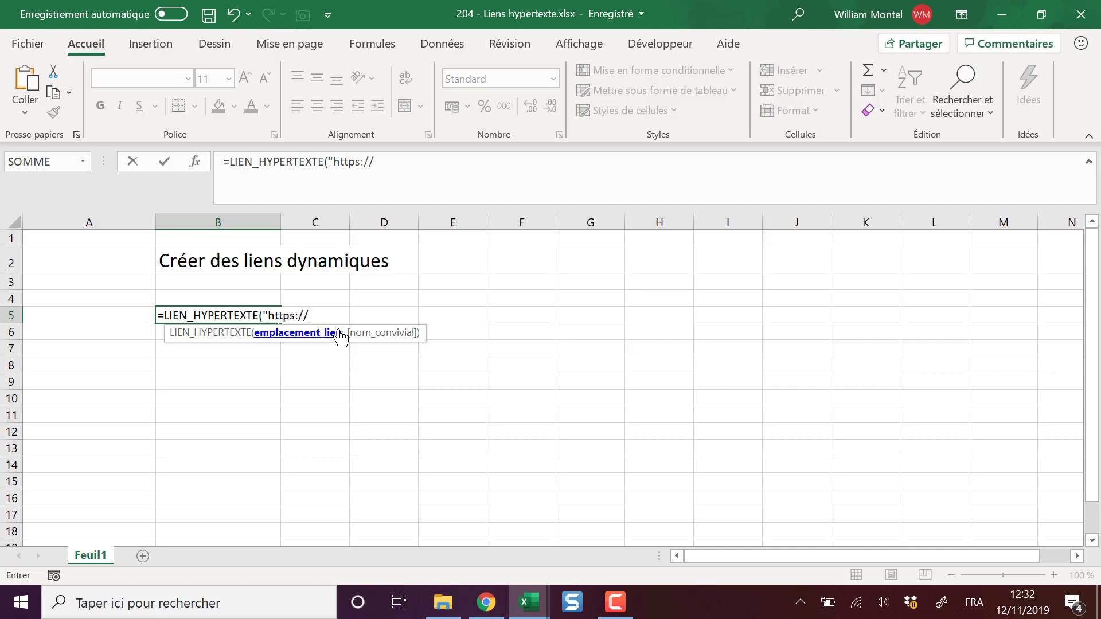
pyautogui.write('google.com')
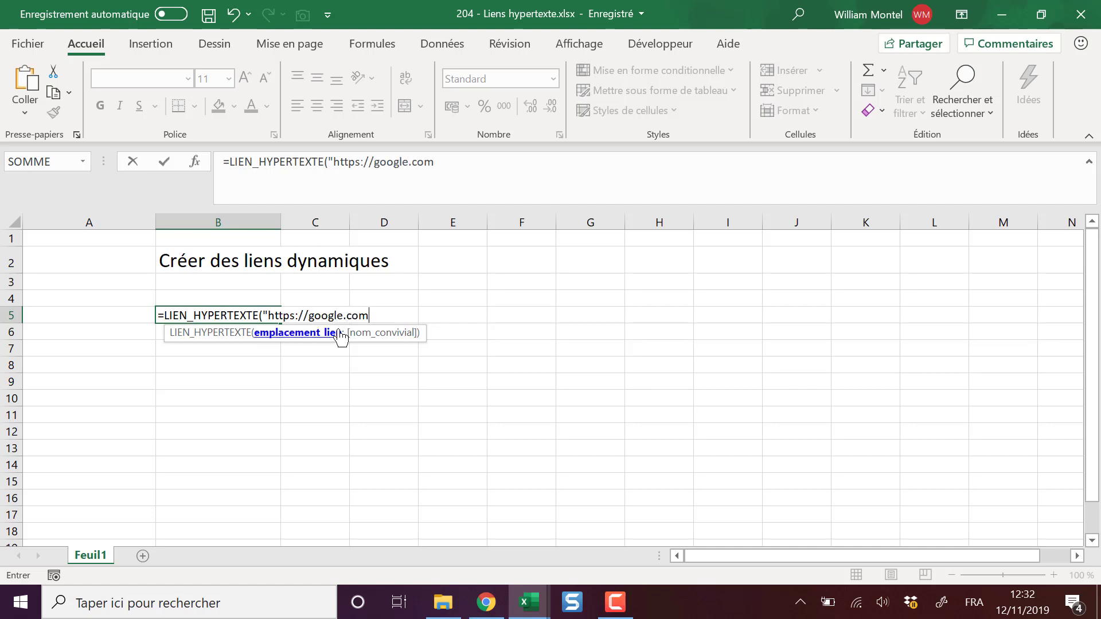
pyautogui.write(')')
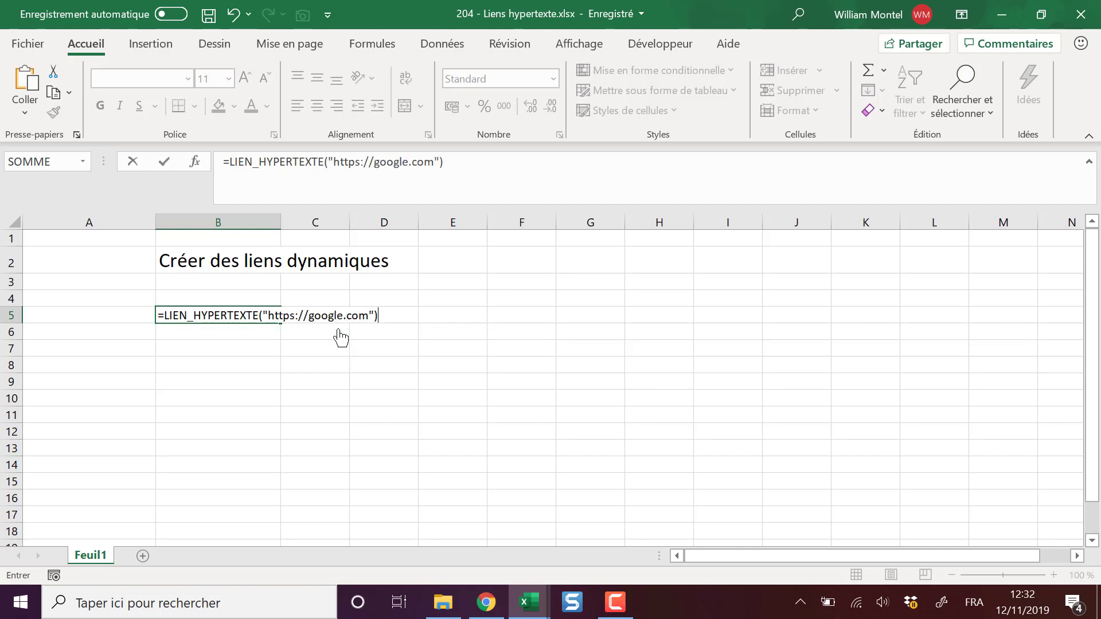
pyautogui.press('Return')
# Follow the B5 link to confirm google.com opens in the browser, then return to Excel
pyautogui.click(322, 348)
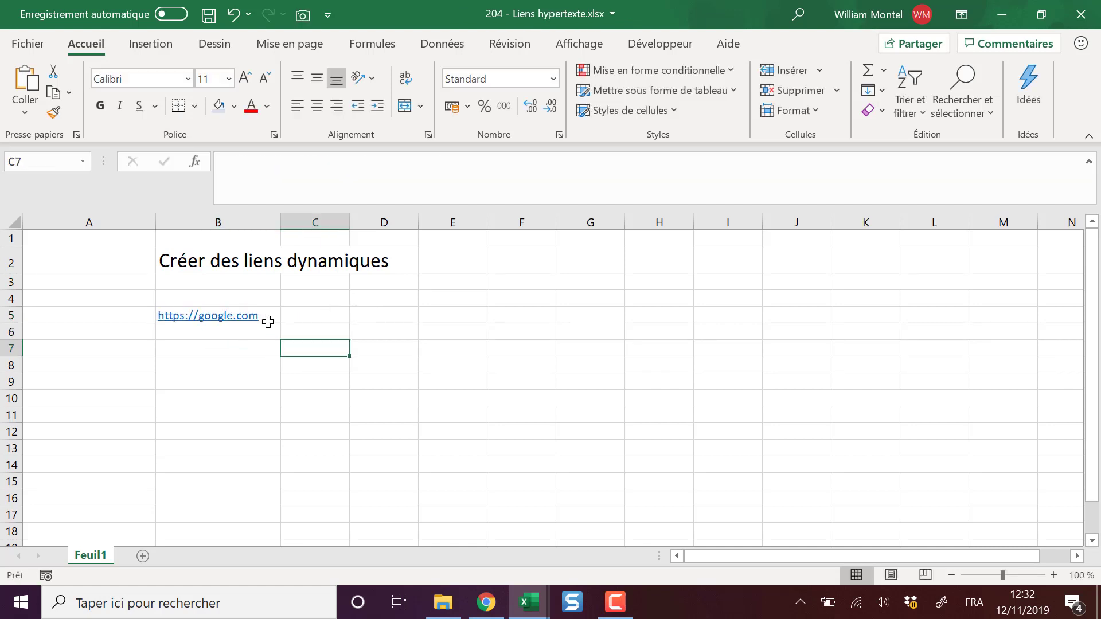
pyautogui.click(238, 317)
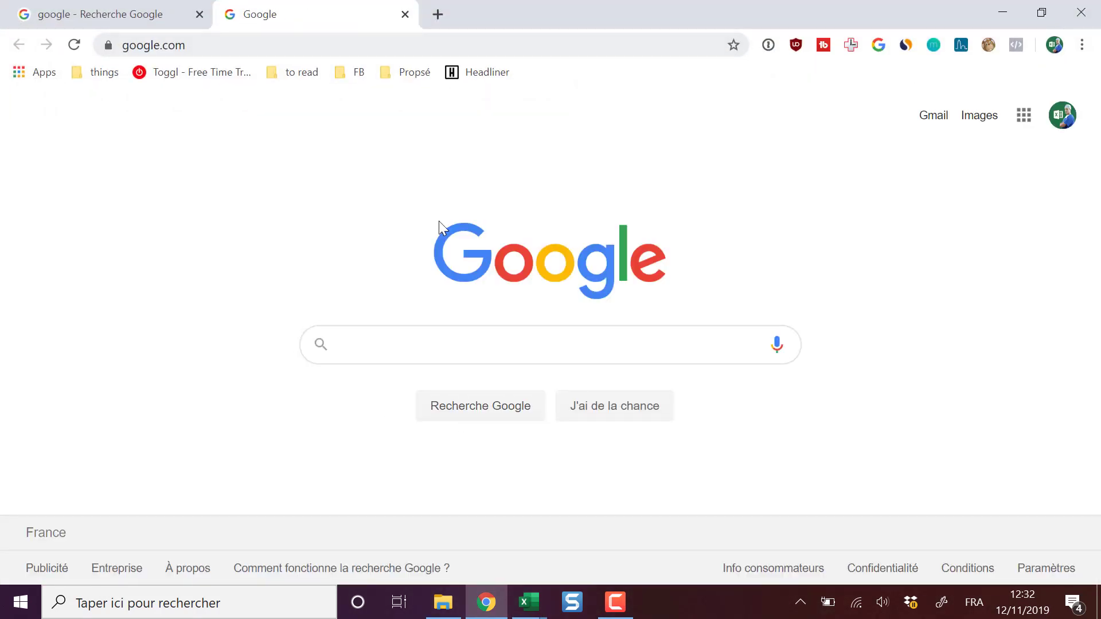
pyautogui.click(1009, 8)
pyautogui.click(270, 453)
pyautogui.click(310, 319)
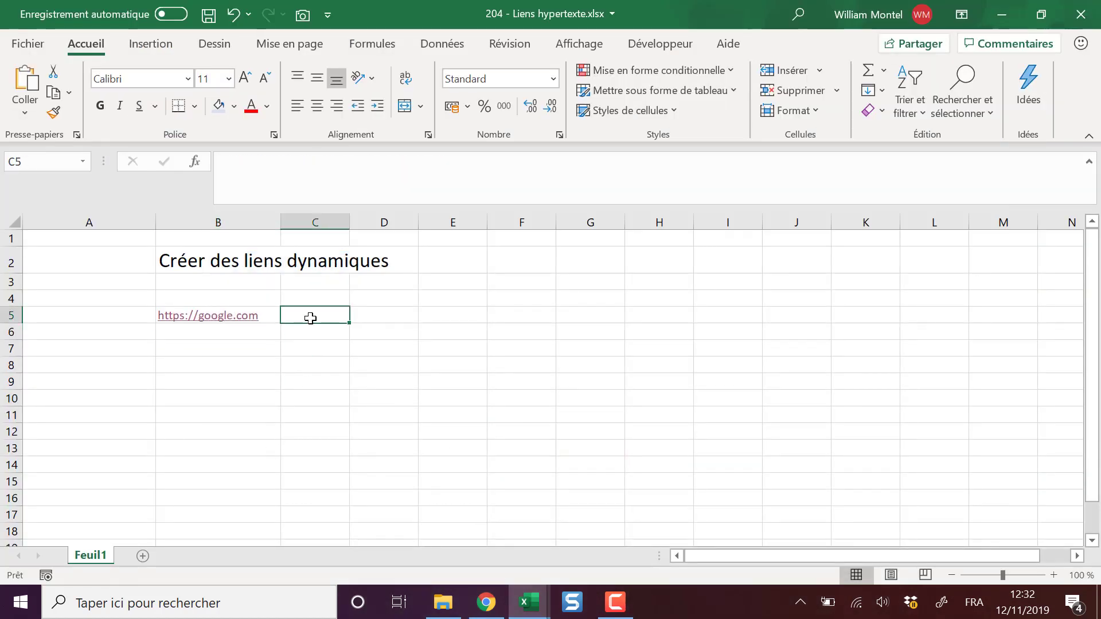
# Add "Rechercher sur Google" as the second argument of B5's LIEN_HYPERTEXTE formula as its display text
pyautogui.press('Left')
pyautogui.click(454, 164)
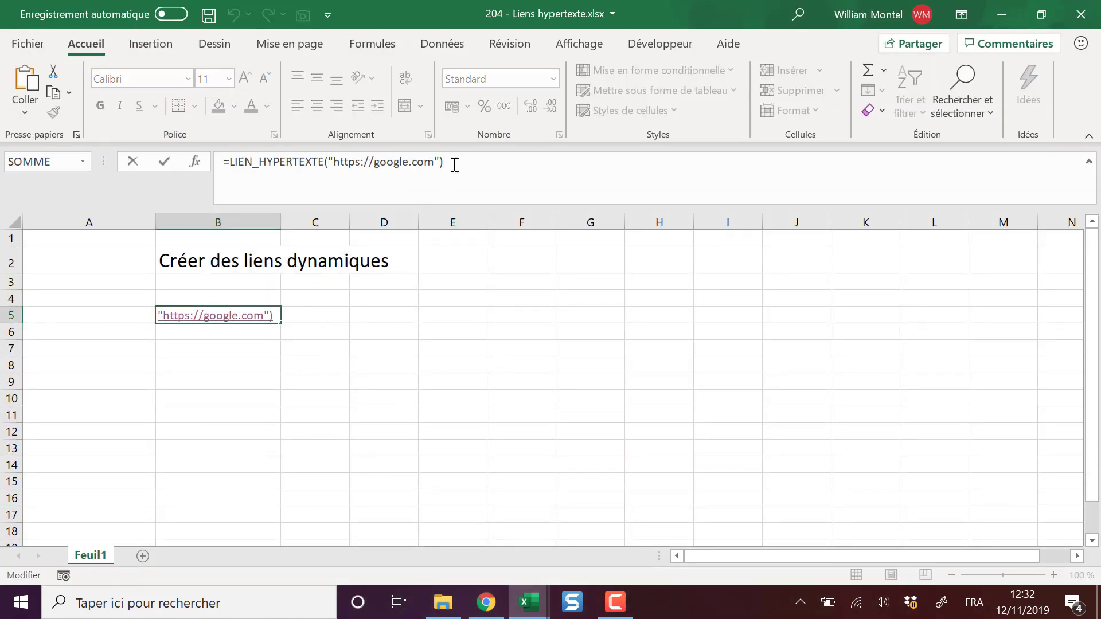
pyautogui.press('BackSpace')
pyautogui.write(';')
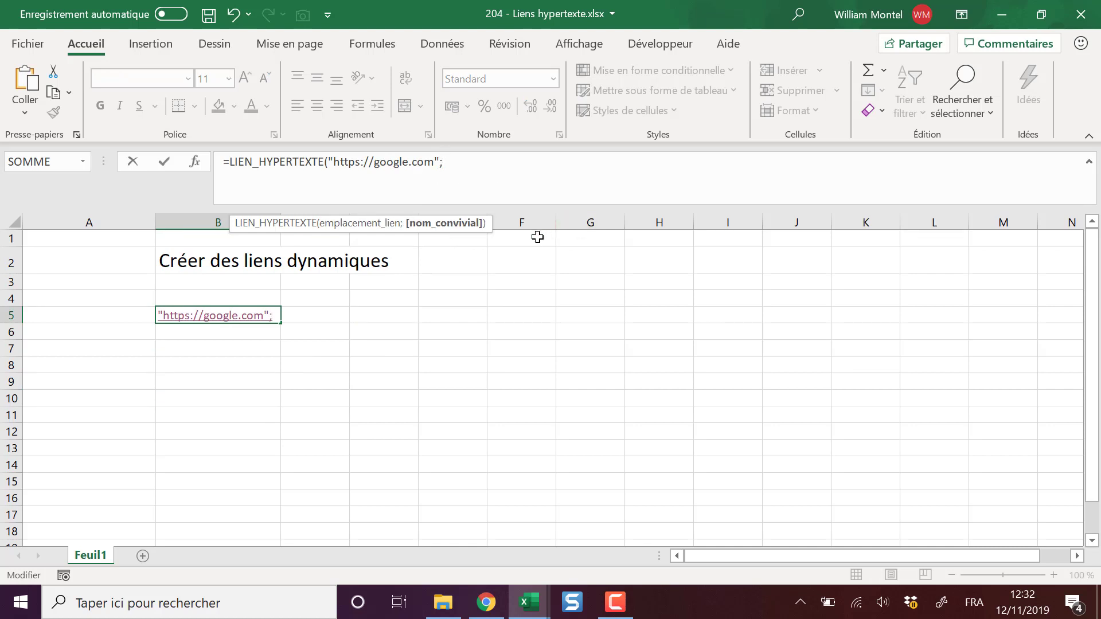
pyautogui.write('" Re')
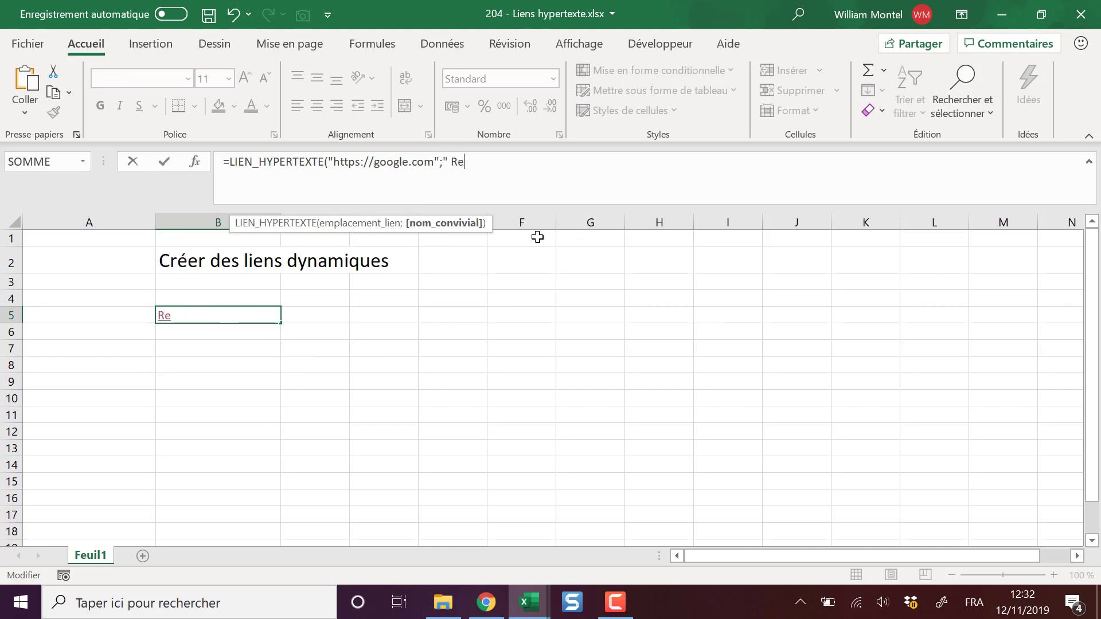
pyautogui.write('cherhce')
pyautogui.press('BackSpace')
pyautogui.press('BackSpace')
pyautogui.press('BackSpace')
pyautogui.write('cher su')
pyautogui.press('BackSpace')
pyautogui.write('r')
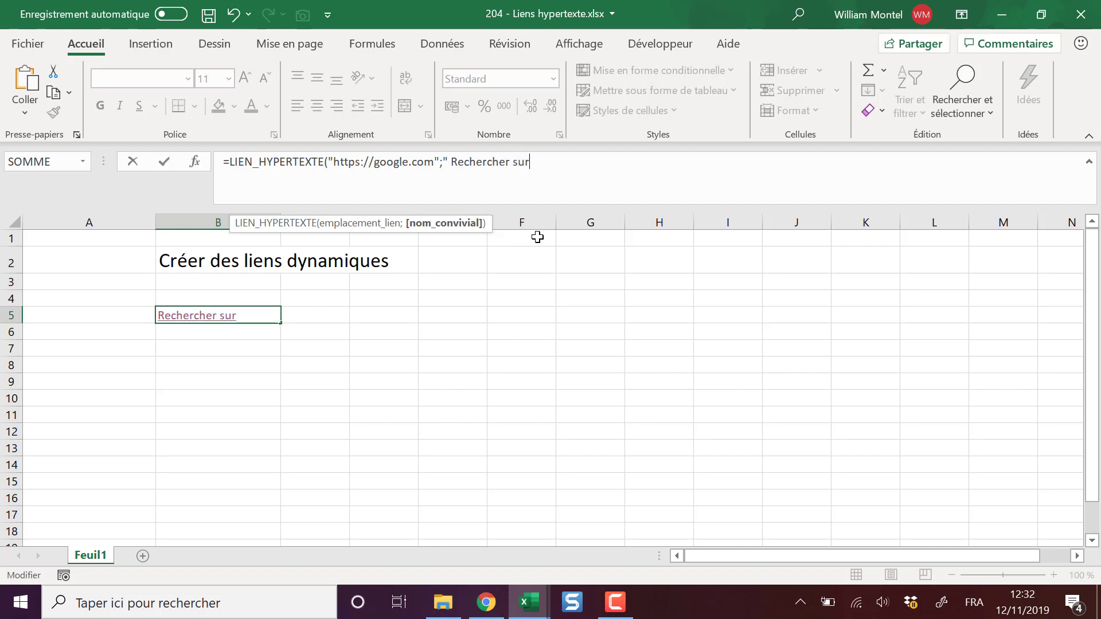
pyautogui.write(' Google"')
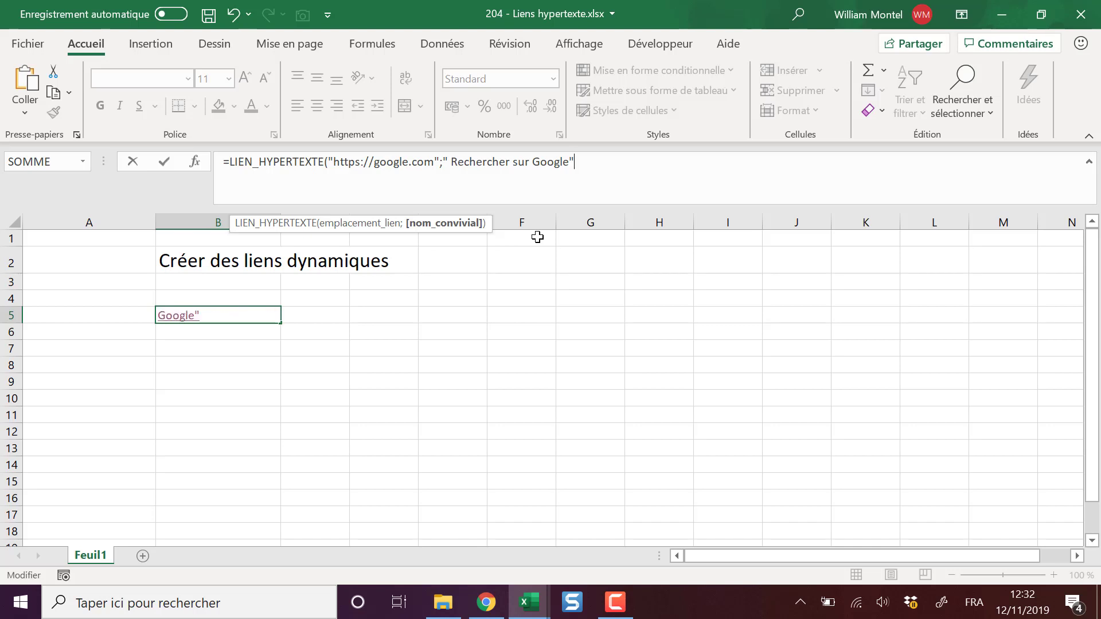
pyautogui.press('Return')
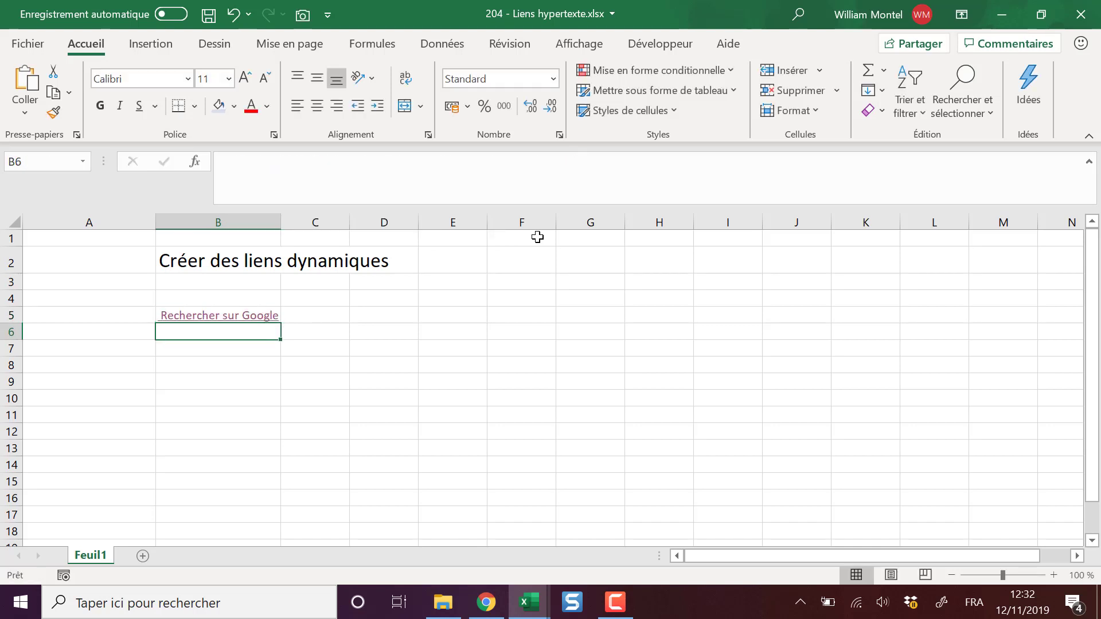
pyautogui.moveTo(280, 221); pyautogui.dragTo(298, 222)
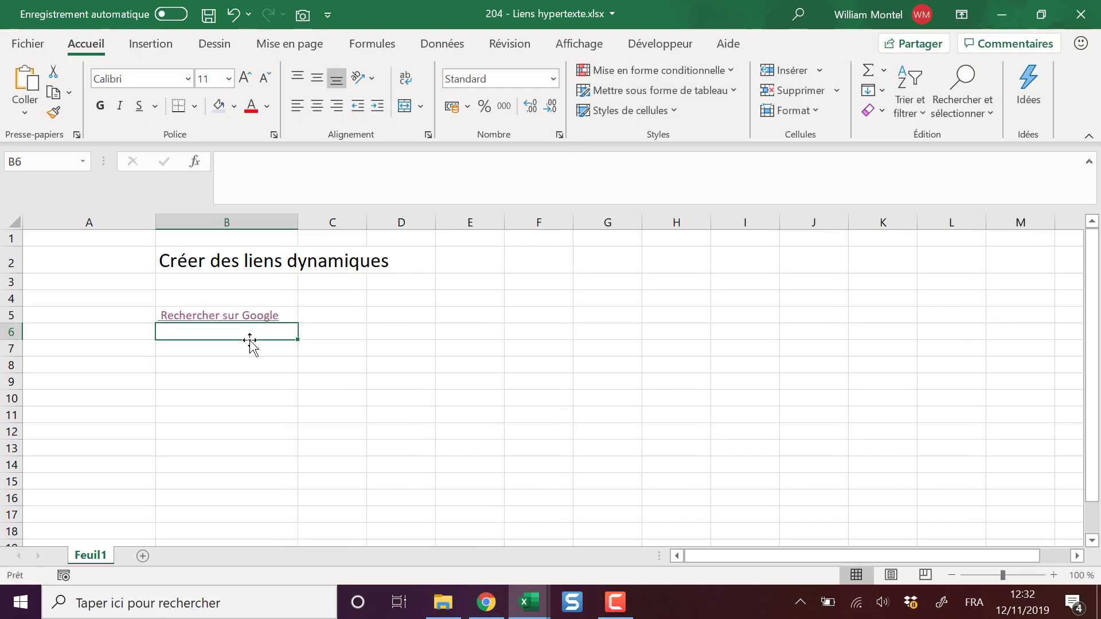
pyautogui.press('Up')
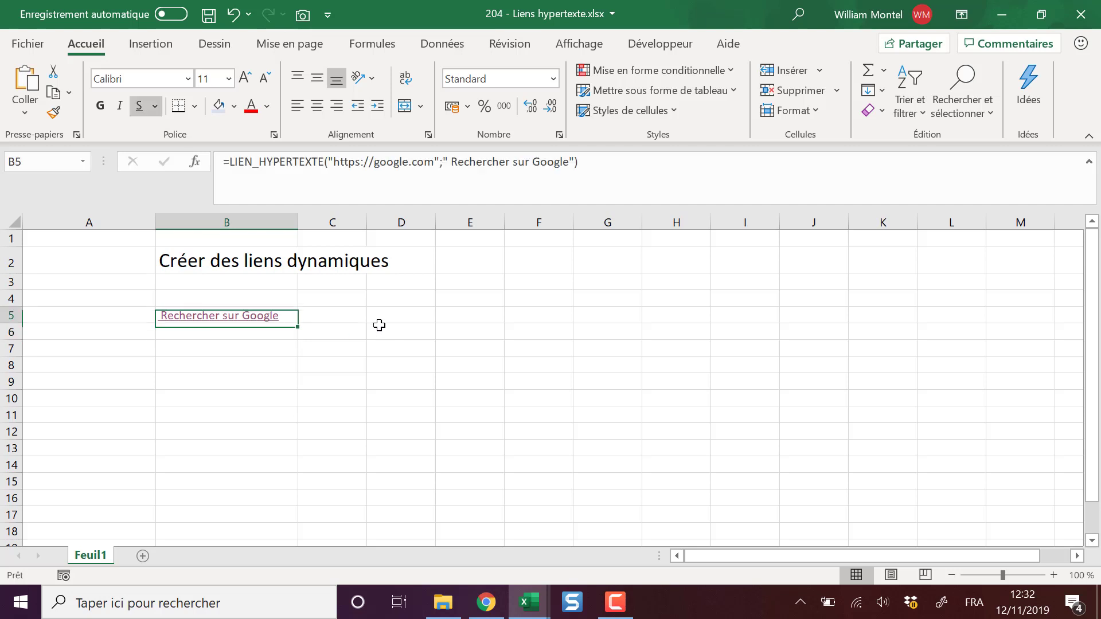
pyautogui.click(386, 162)
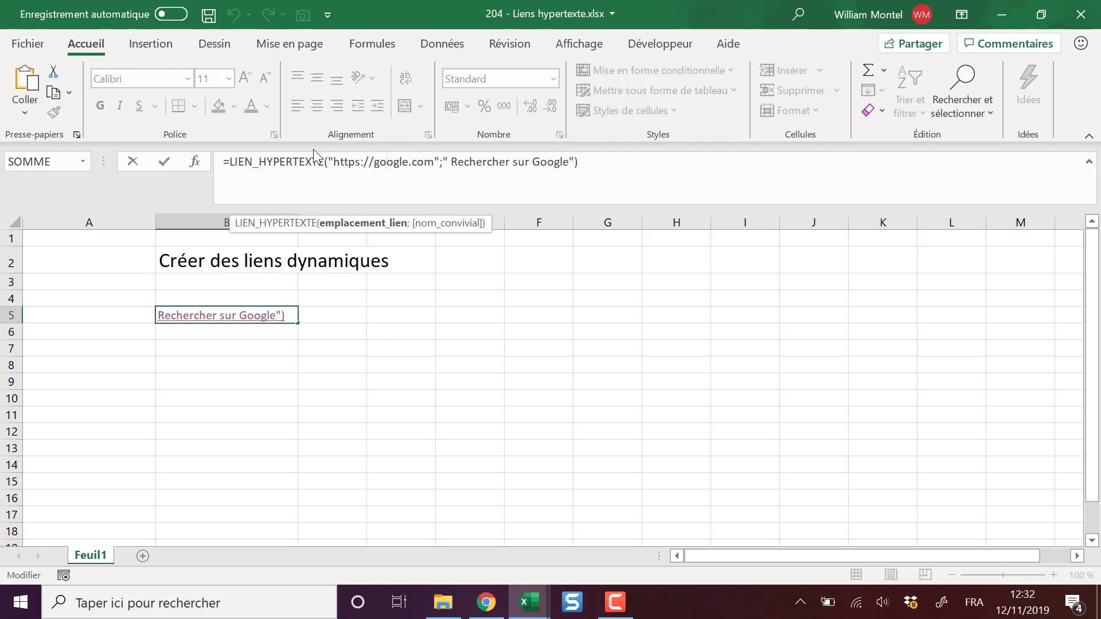
pyautogui.moveTo(325, 164); pyautogui.dragTo(424, 164)
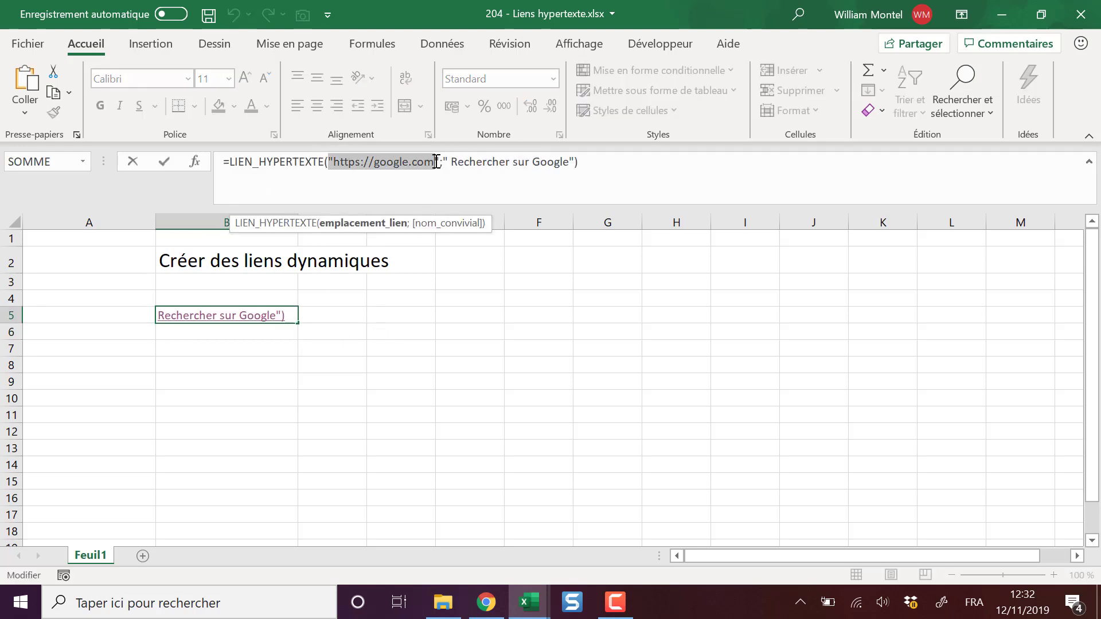
pyautogui.click(520, 161)
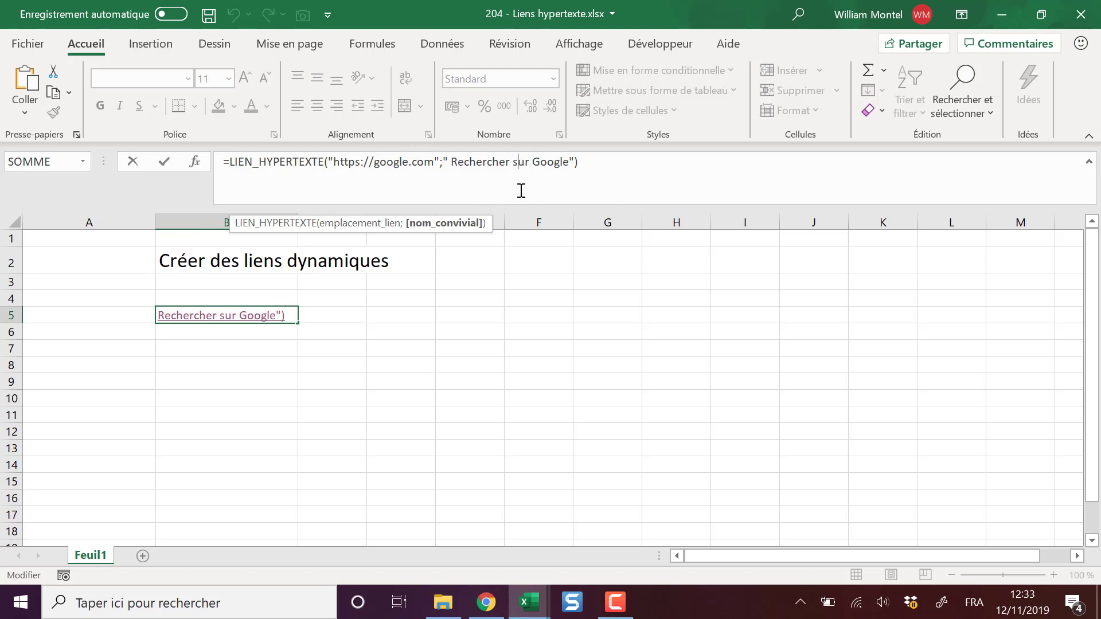
pyautogui.click(515, 163)
pyautogui.press('Return')
pyautogui.press('Return')
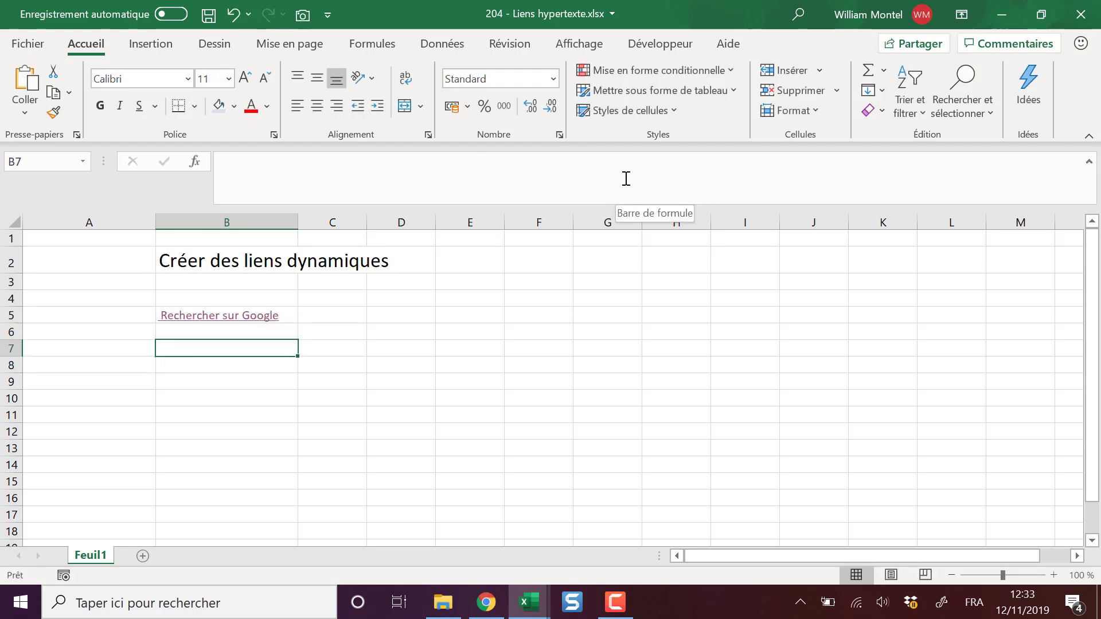
# Enter the heading "Critères de recherche" in B7
pyautogui.write('Critères')
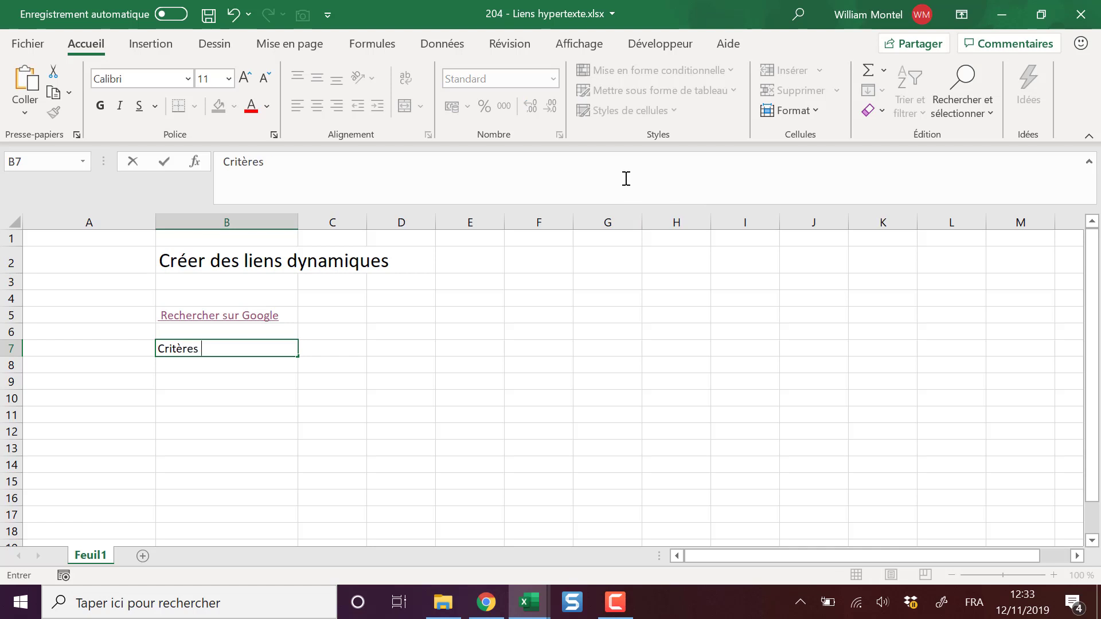
pyautogui.write(' de recherhce')
pyautogui.press('BackSpace')
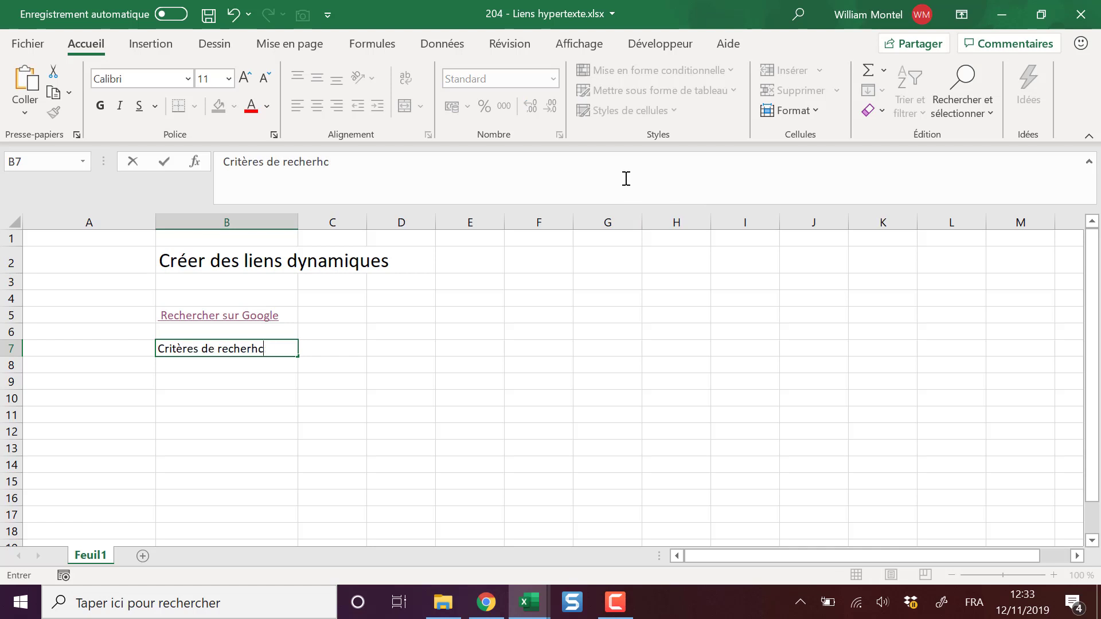
pyautogui.press('BackSpace')
pyautogui.press('BackSpace')
pyautogui.write('che')
pyautogui.press('Return')
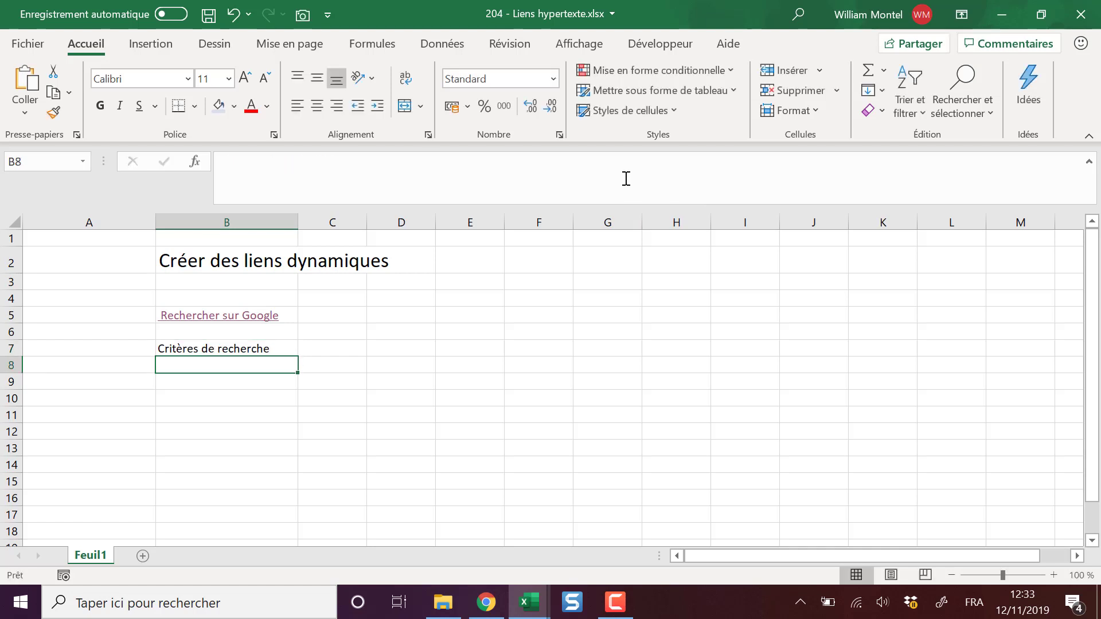
# Enter and correct the search phrase "ma super recherche" in B8
pyautogui.write('ma sup')
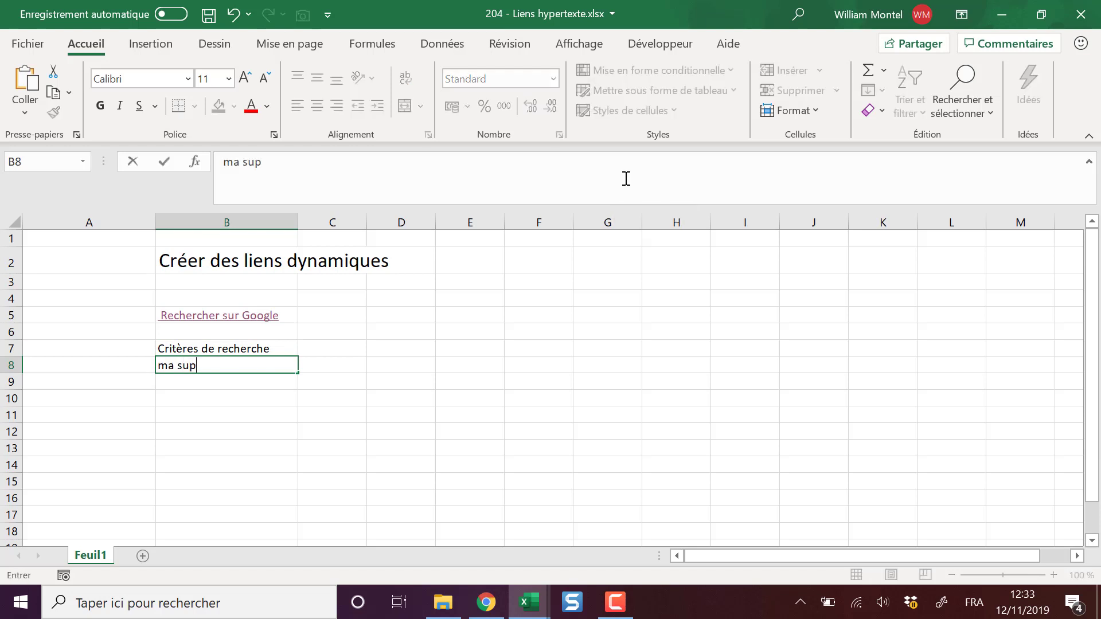
pyautogui.write('er recherhce')
pyautogui.press('Return')
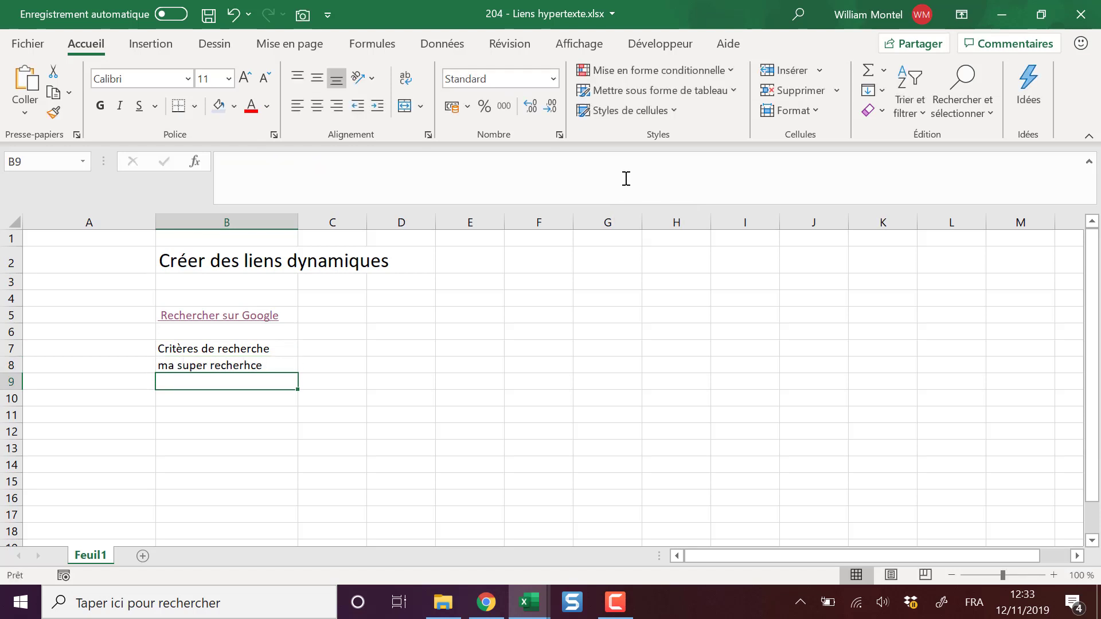
pyautogui.press('Up')
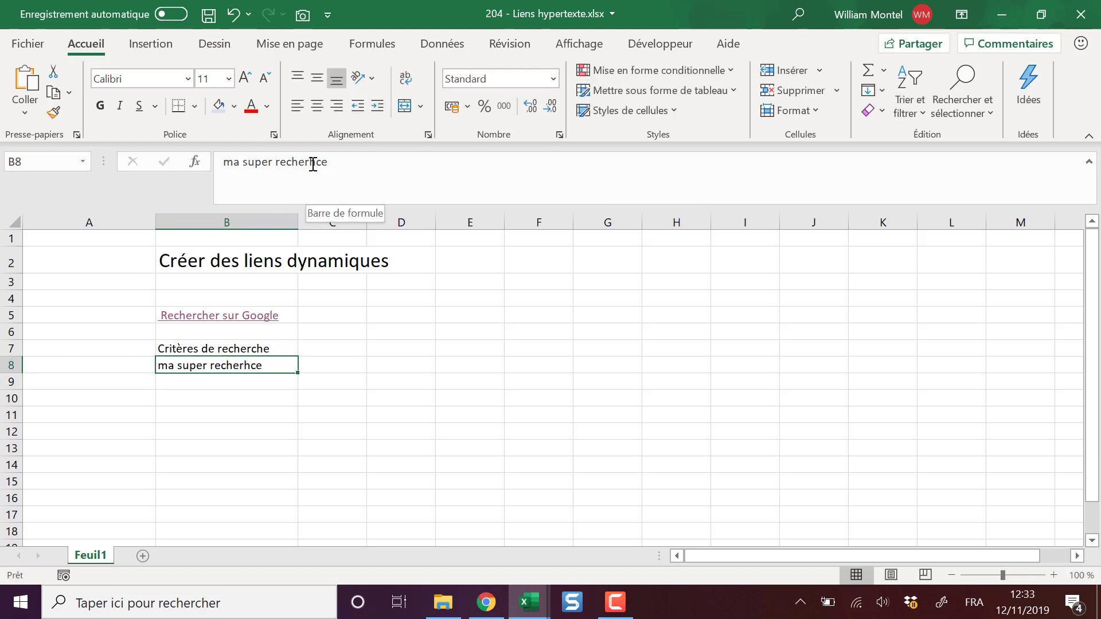
pyautogui.moveTo(315, 162); pyautogui.dragTo(371, 172)
pyautogui.press('BackSpace')
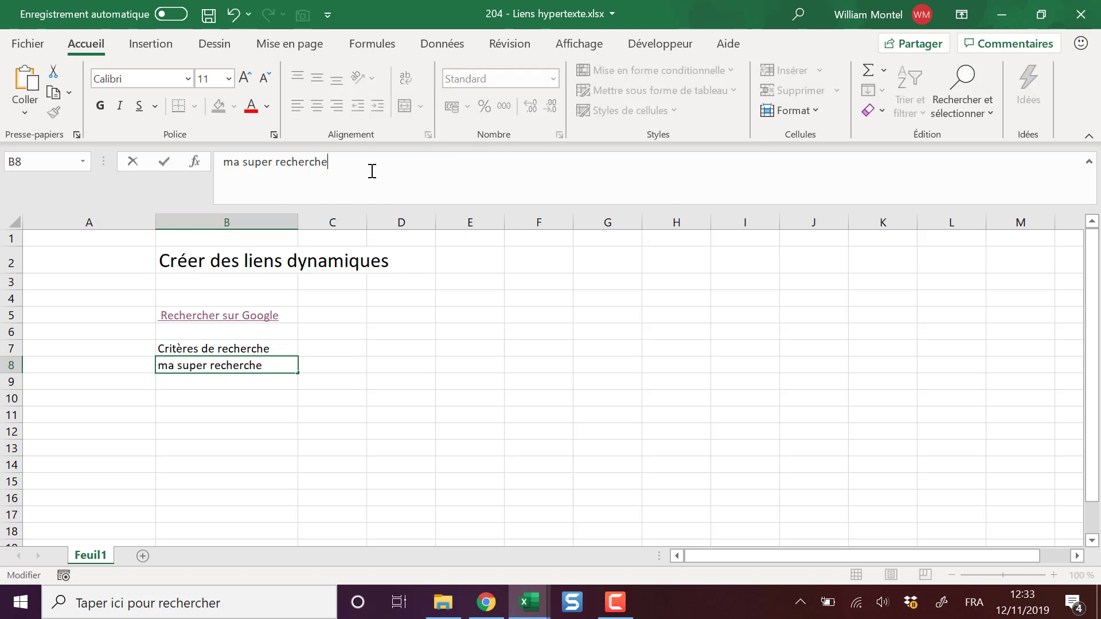
pyautogui.press('Return')
pyautogui.press('Up')
pyautogui.press('Up')
# Enter the heading "Lien" in D7 and move to D8
pyautogui.press('Right')
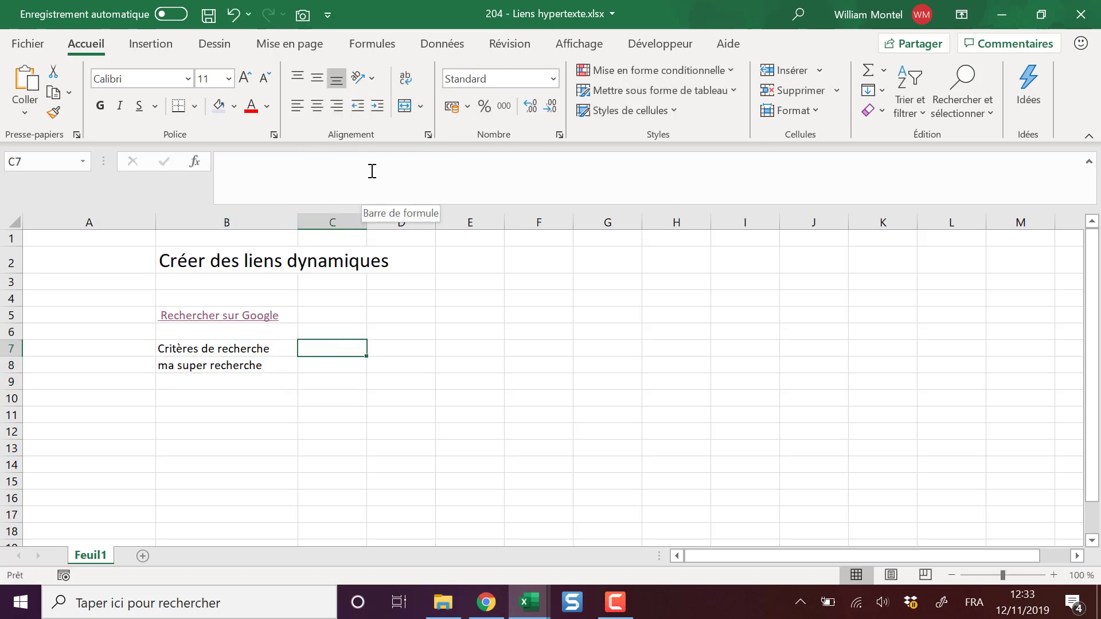
pyautogui.press('Right')
pyautogui.write('LI')
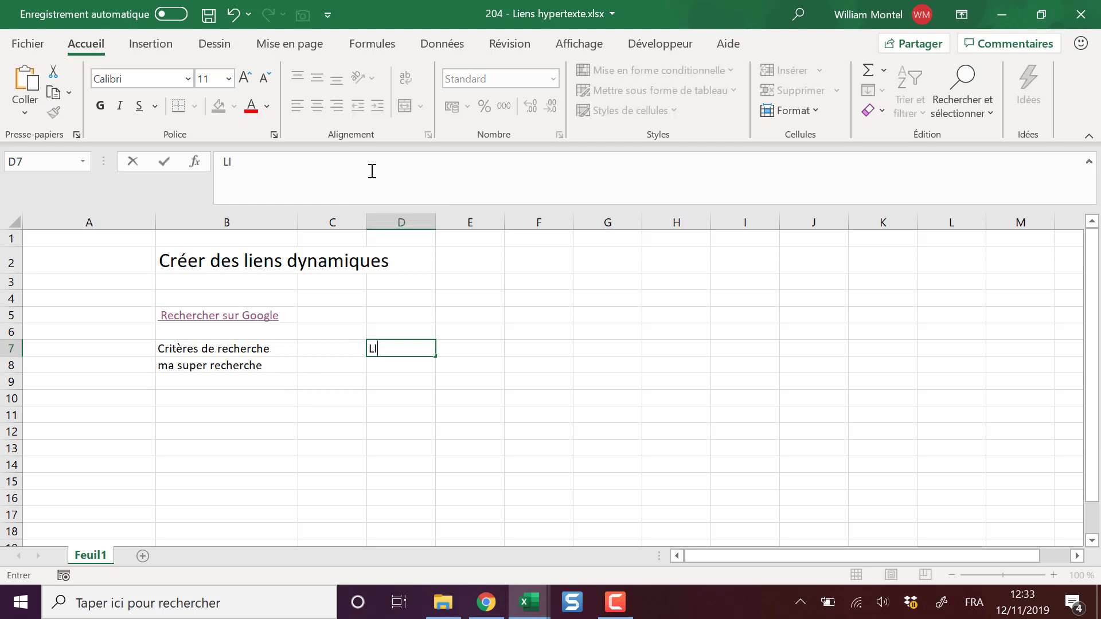
pyautogui.press('BackSpace')
pyautogui.press('BackSpace')
pyautogui.press('BackSpace')
pyautogui.write('ien')
pyautogui.press('Return')
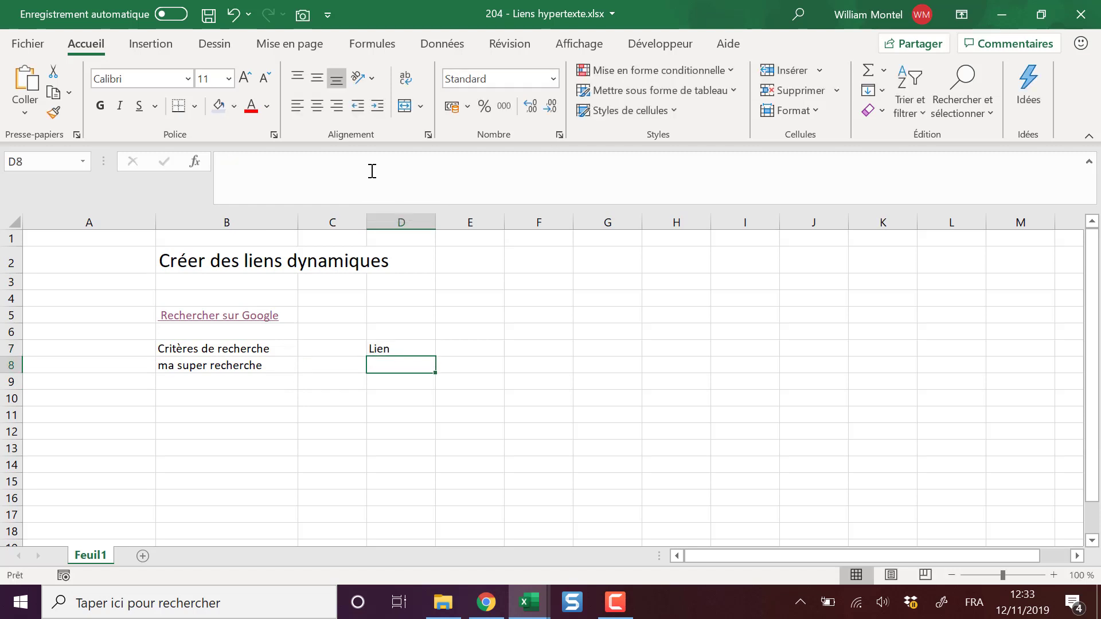
pyautogui.press('Left')
pyautogui.press('Left')
pyautogui.press('Right')
pyautogui.press('Right')
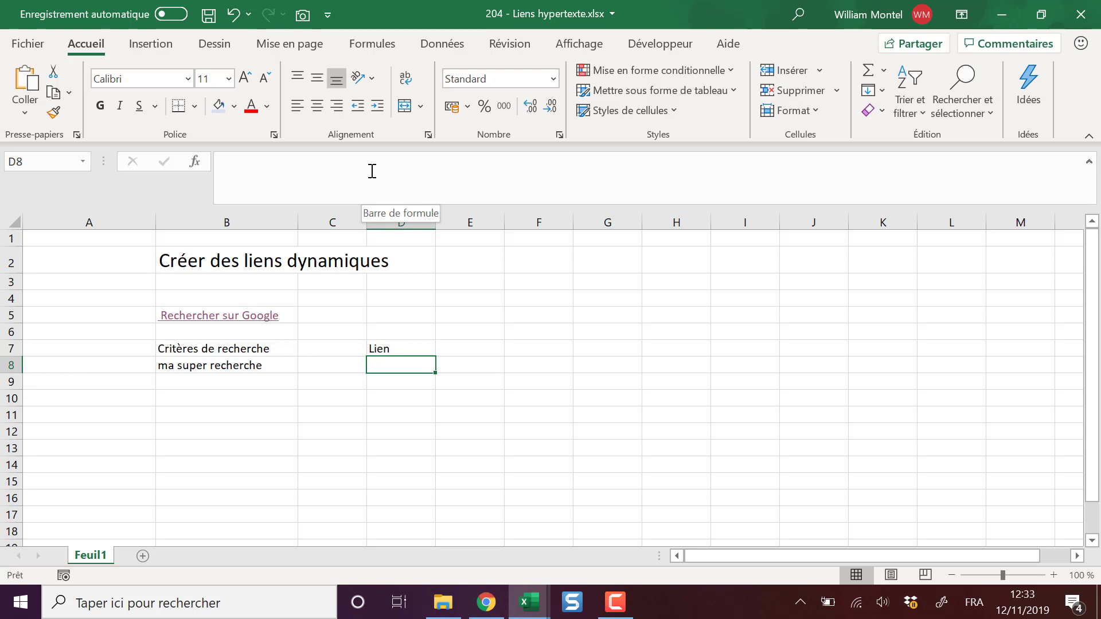
pyautogui.write('=')
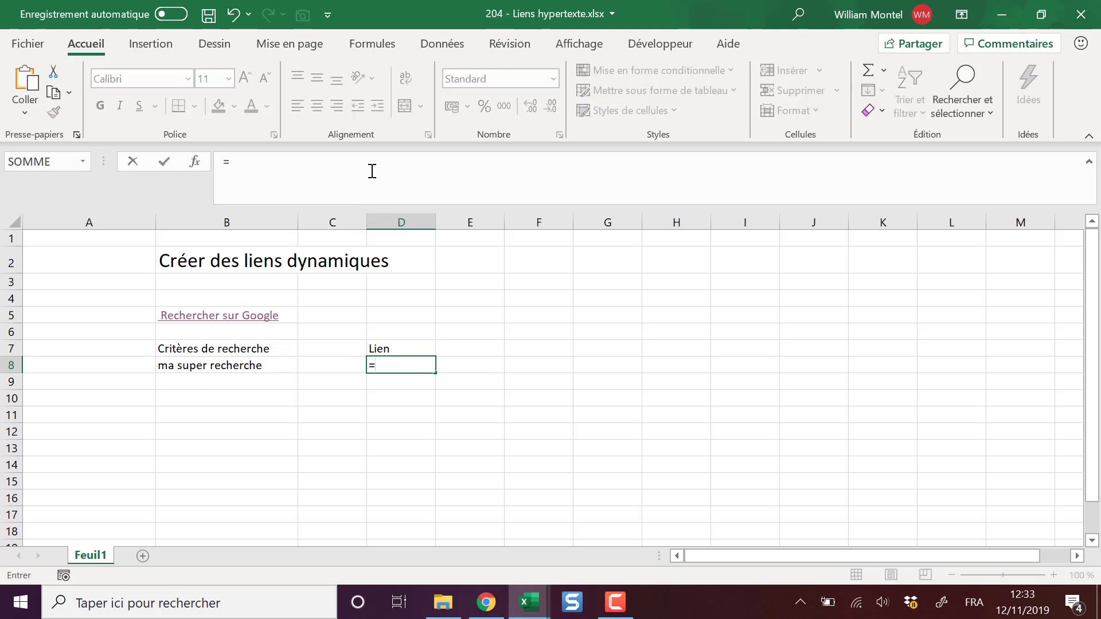
pyautogui.write('lien')
pyautogui.press('Tab')
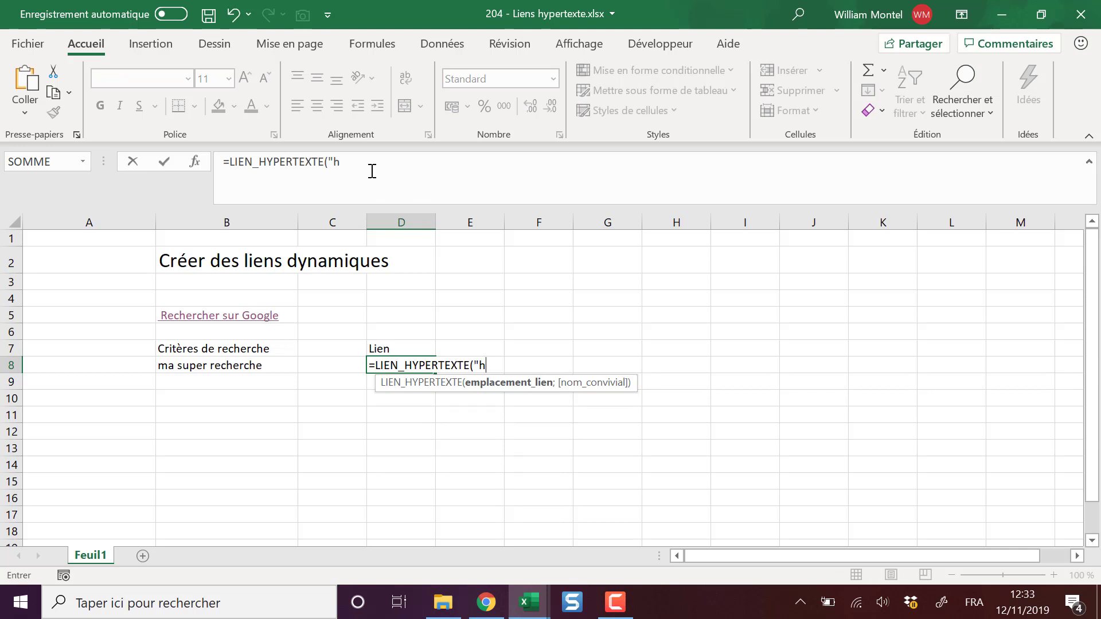
pyautogui.write('ttps')
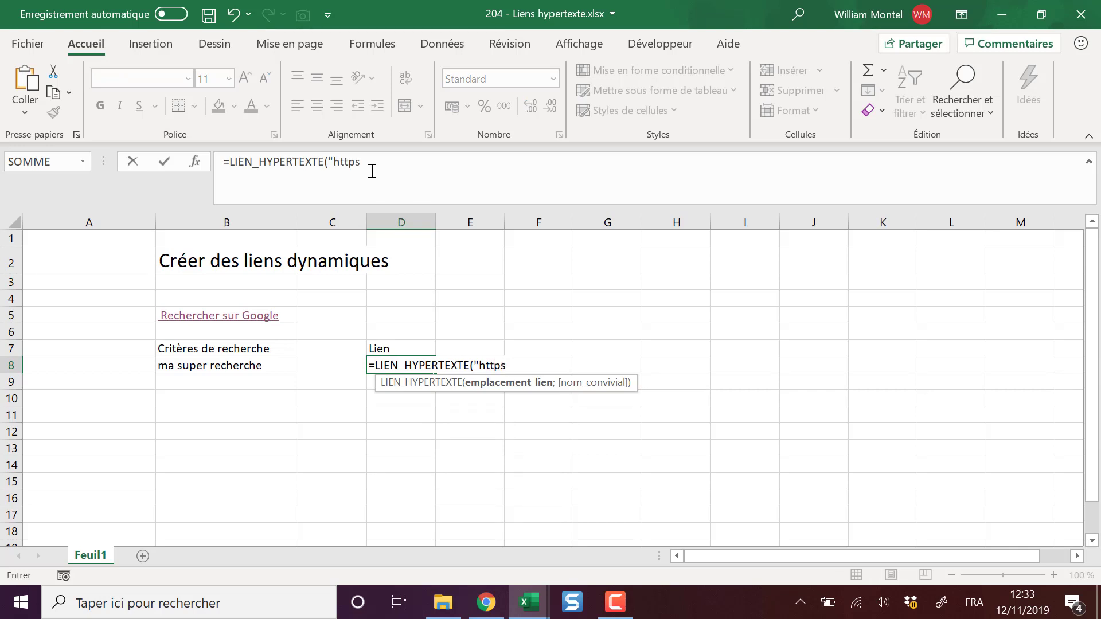
pyautogui.write('://goo')
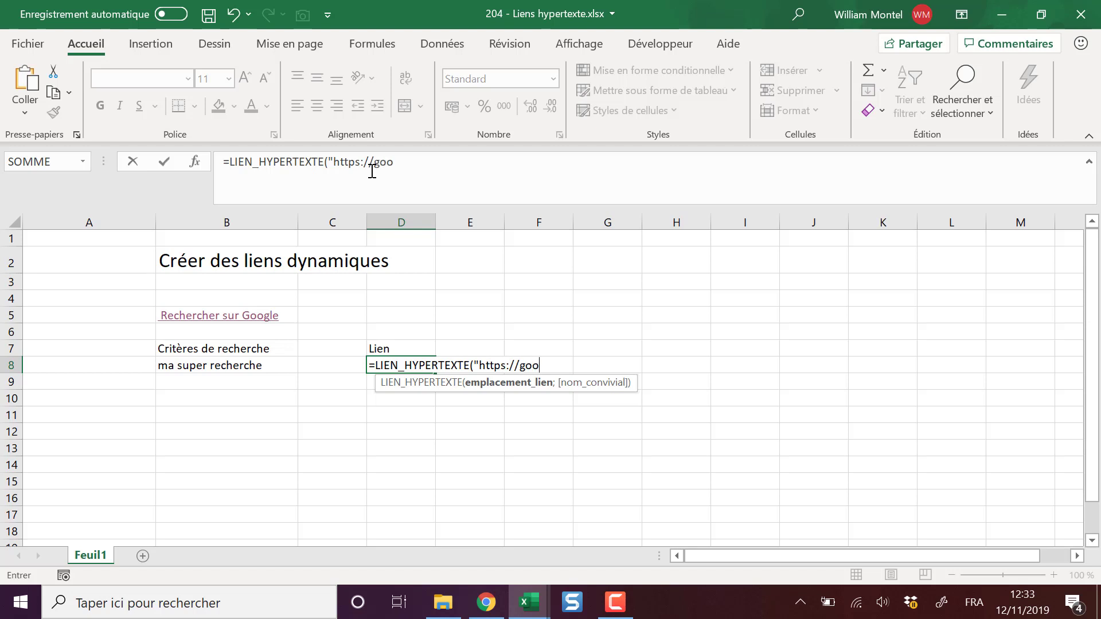
pyautogui.write('gle.com"')
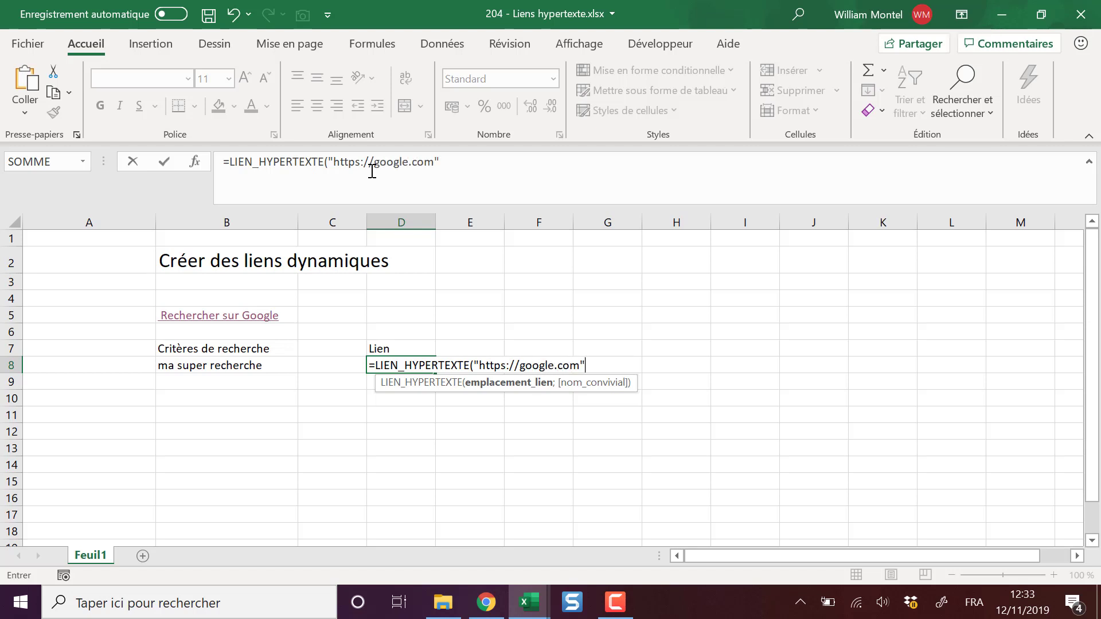
pyautogui.write(';')
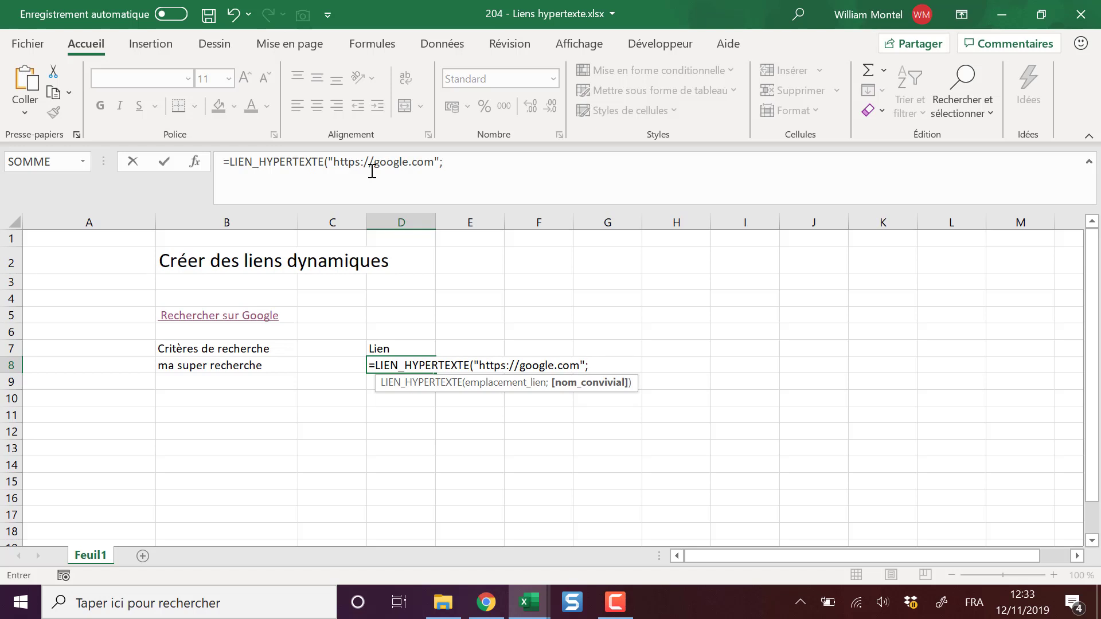
pyautogui.write('"Recherhc')
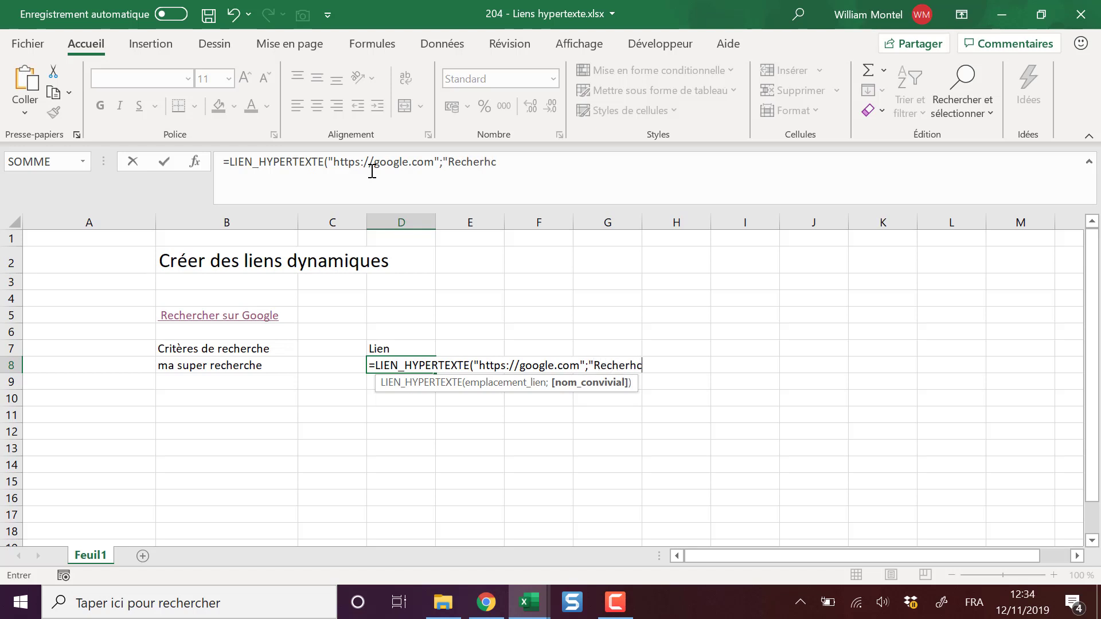
pyautogui.press('BackSpace')
pyautogui.press('BackSpace')
pyautogui.write('cher')
pyautogui.write(' "')
pyautogui.write('&')
pyautogui.press('Left')
pyautogui.press('Left')
pyautogui.press('Left')
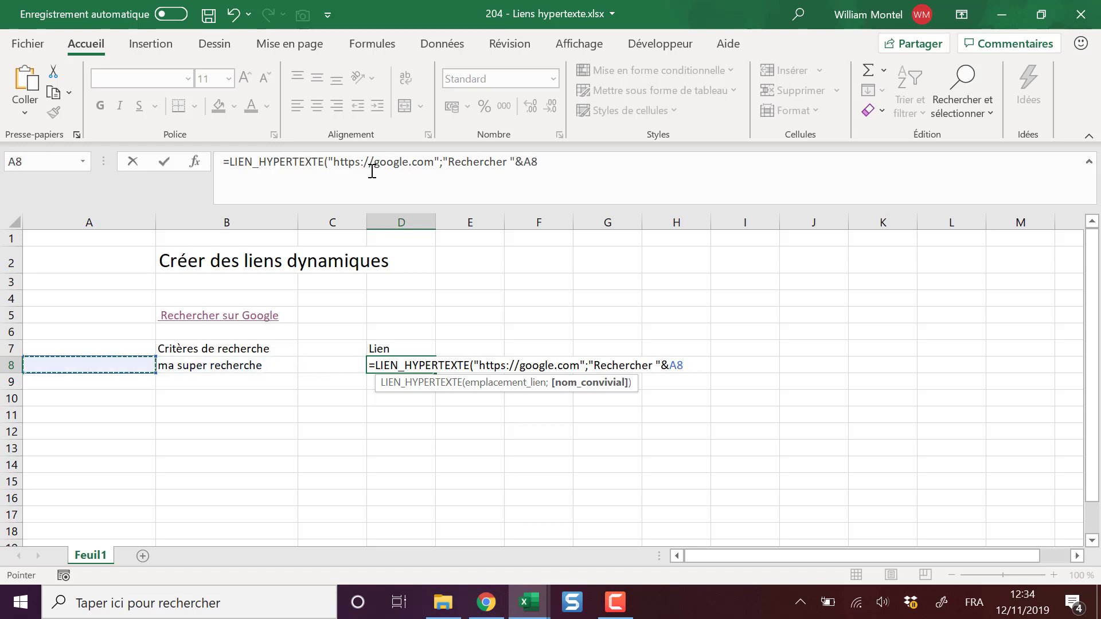
pyautogui.press('Right')
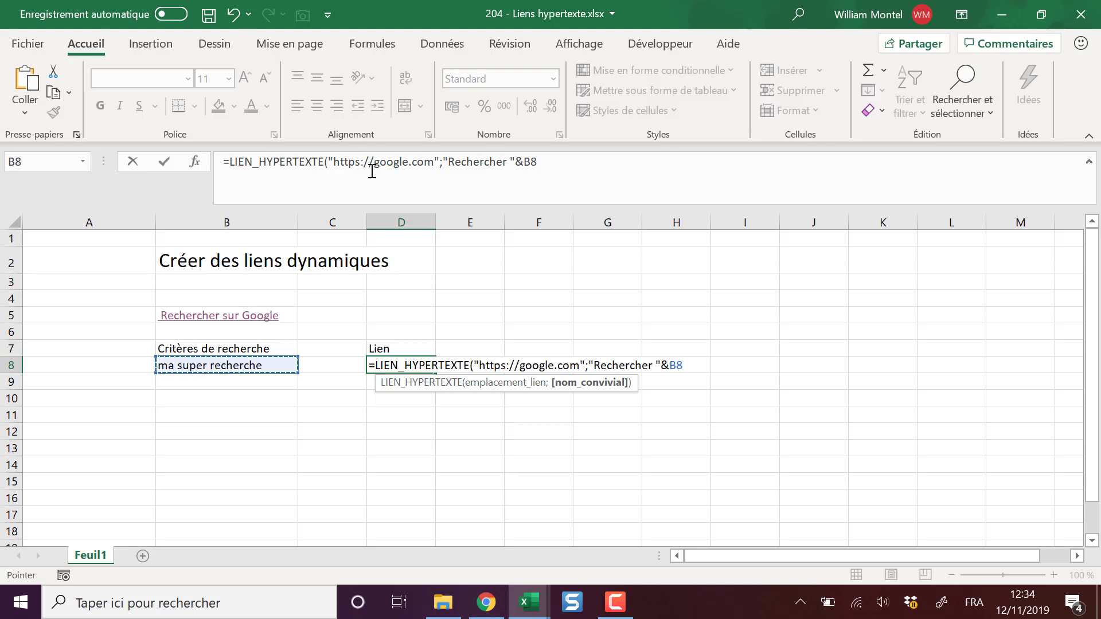
pyautogui.write('&')
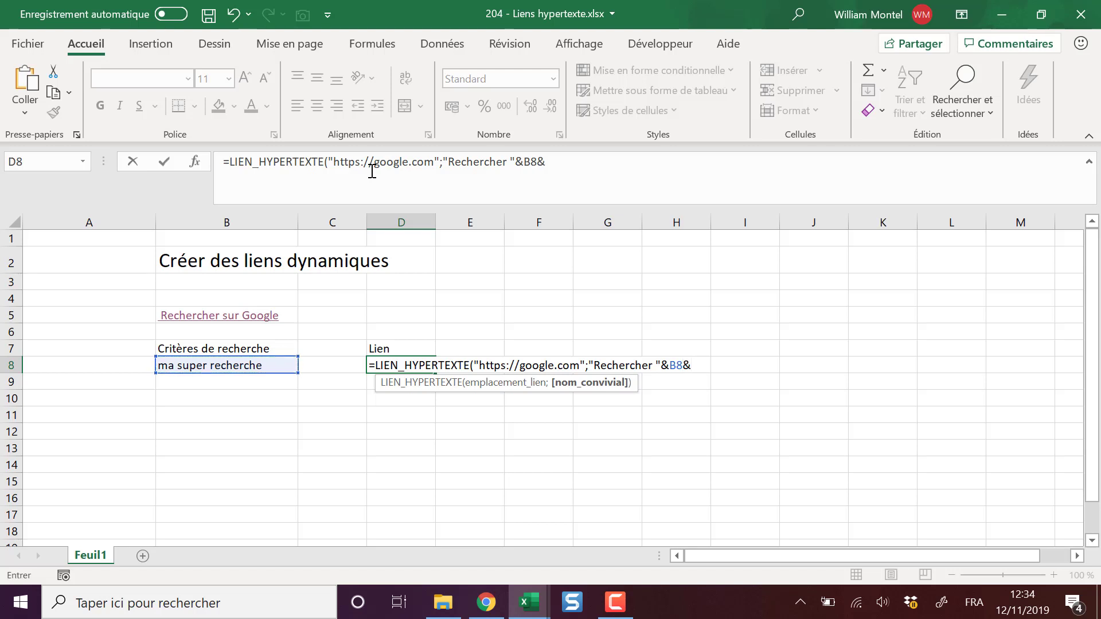
pyautogui.write(' C8"')
pyautogui.press('BackSpace')
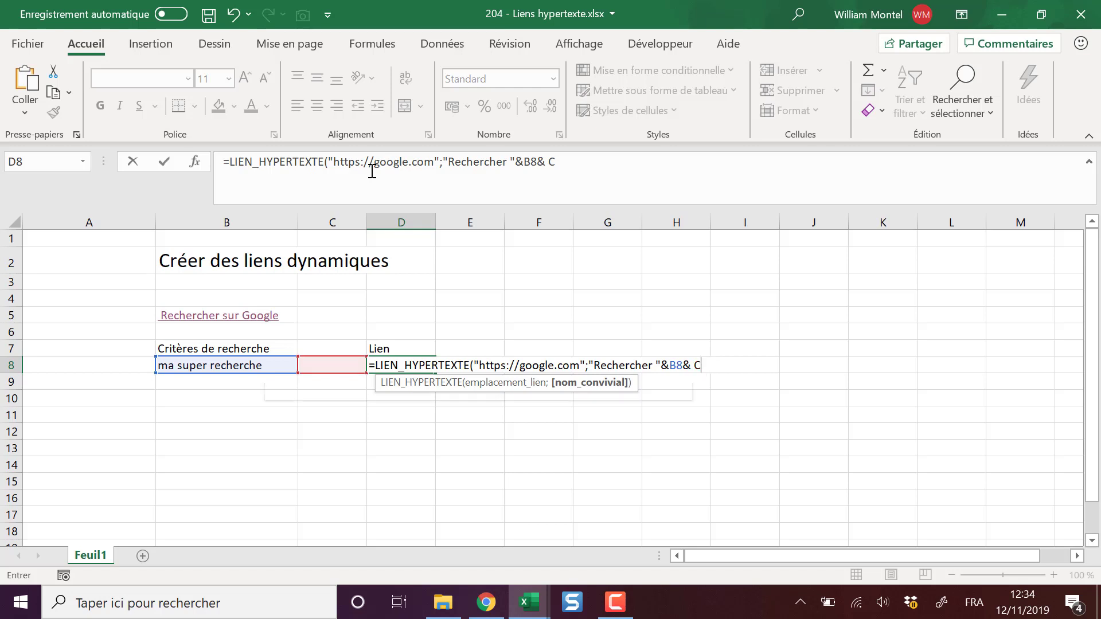
pyautogui.press('BackSpace')
pyautogui.press('BackSpace')
pyautogui.press('BackSpace')
pyautogui.write('sut')
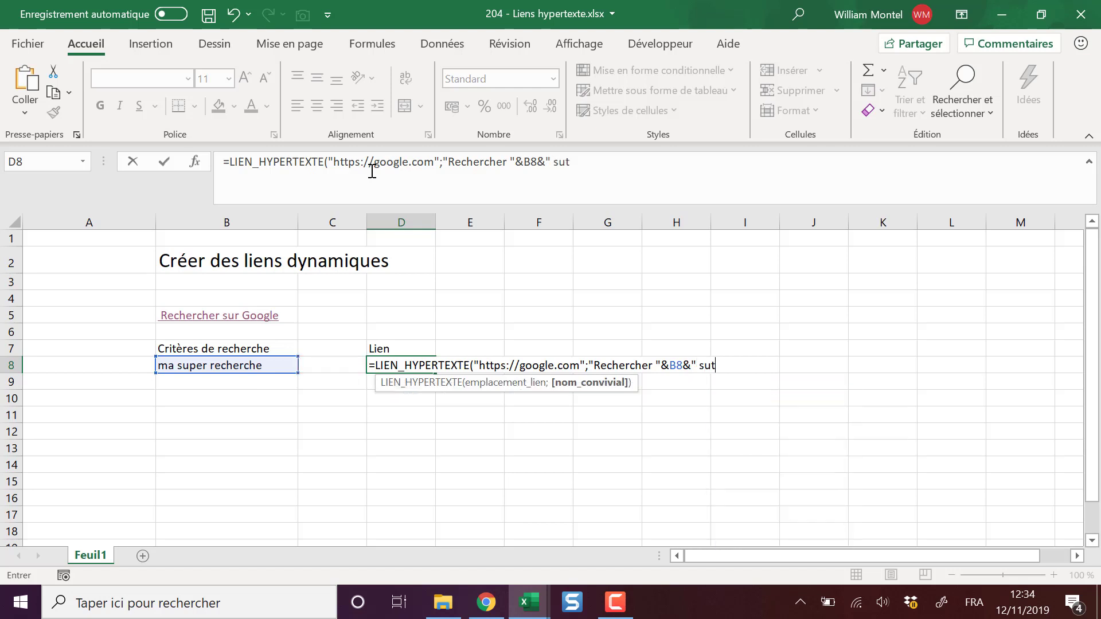
pyautogui.write(' Google')
pyautogui.press('Return')
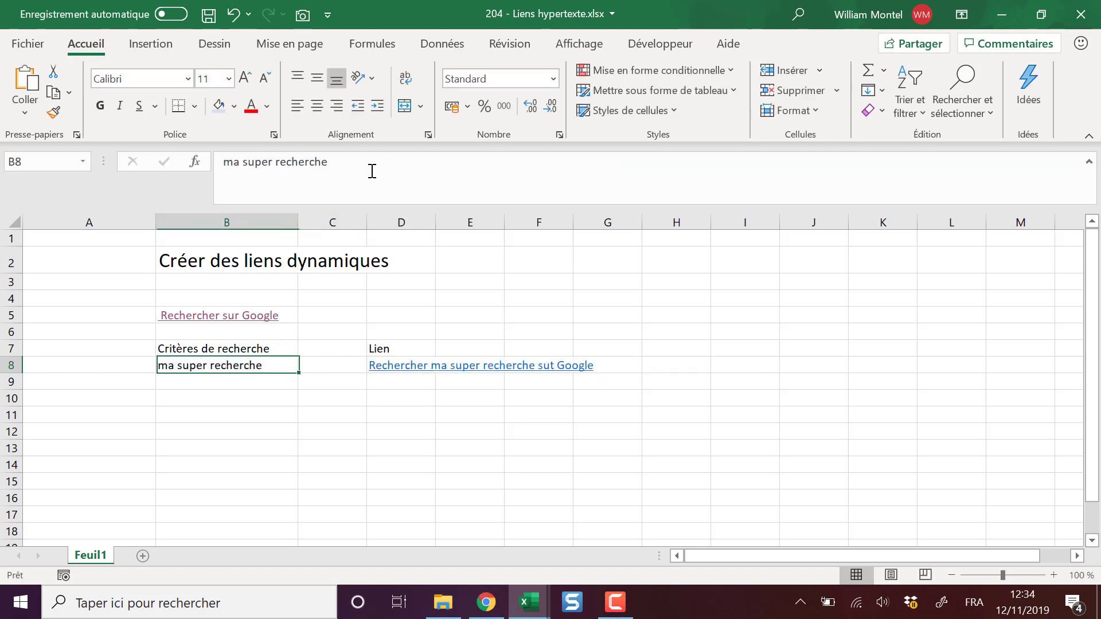
# Correct "sut" to "sur" in the D8 link label
pyautogui.press('Up')
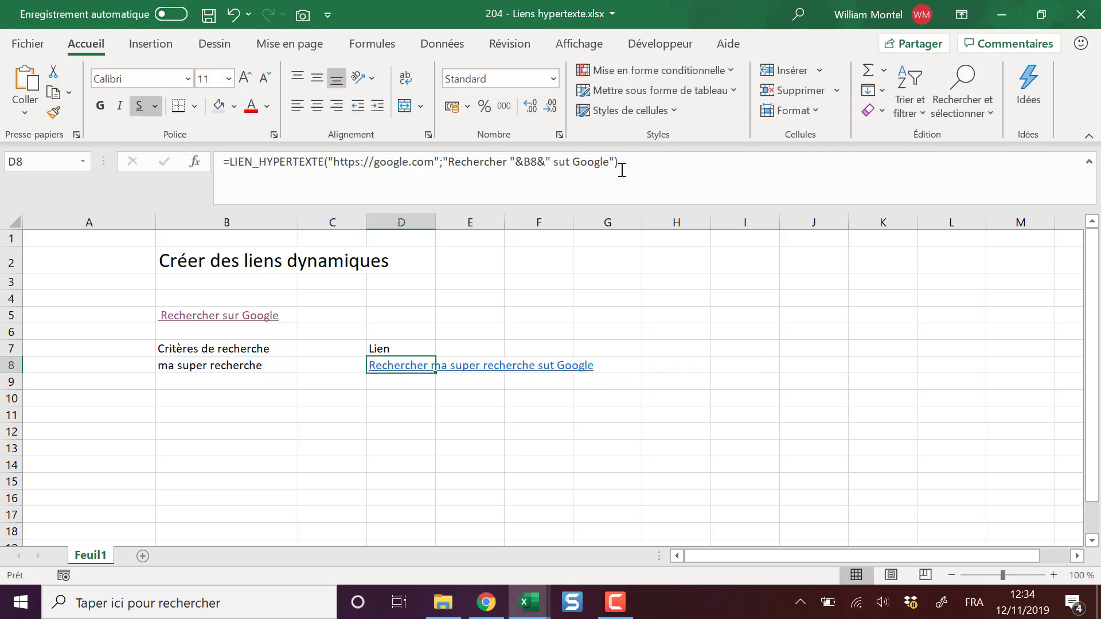
pyautogui.click(572, 165)
pyautogui.press('BackSpace')
pyautogui.press('BackSpace')
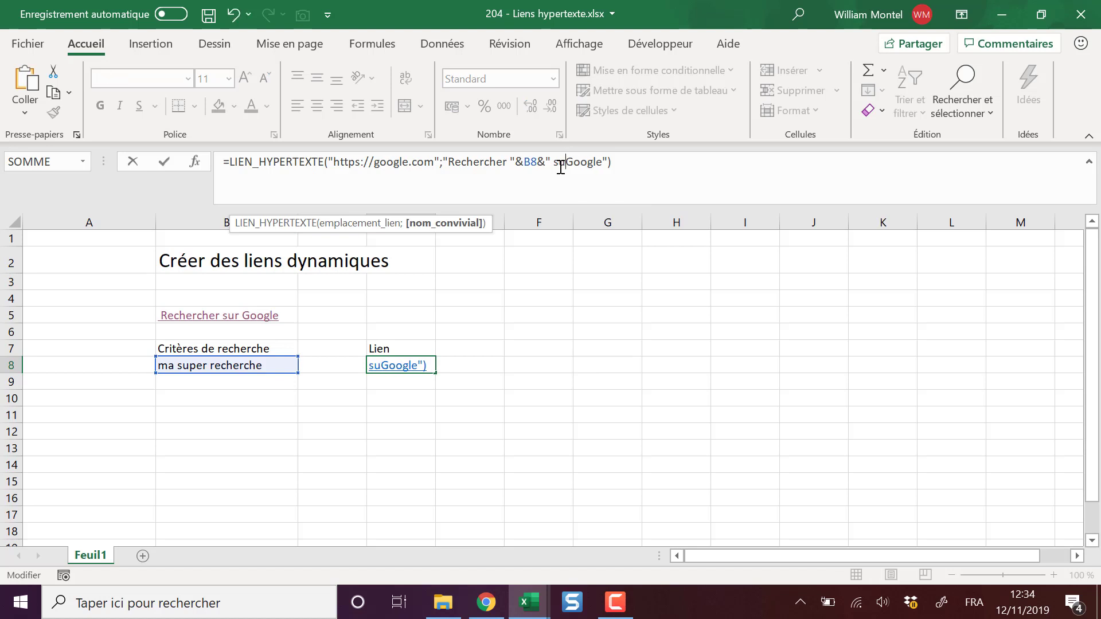
pyautogui.write('r')
pyautogui.press('Return')
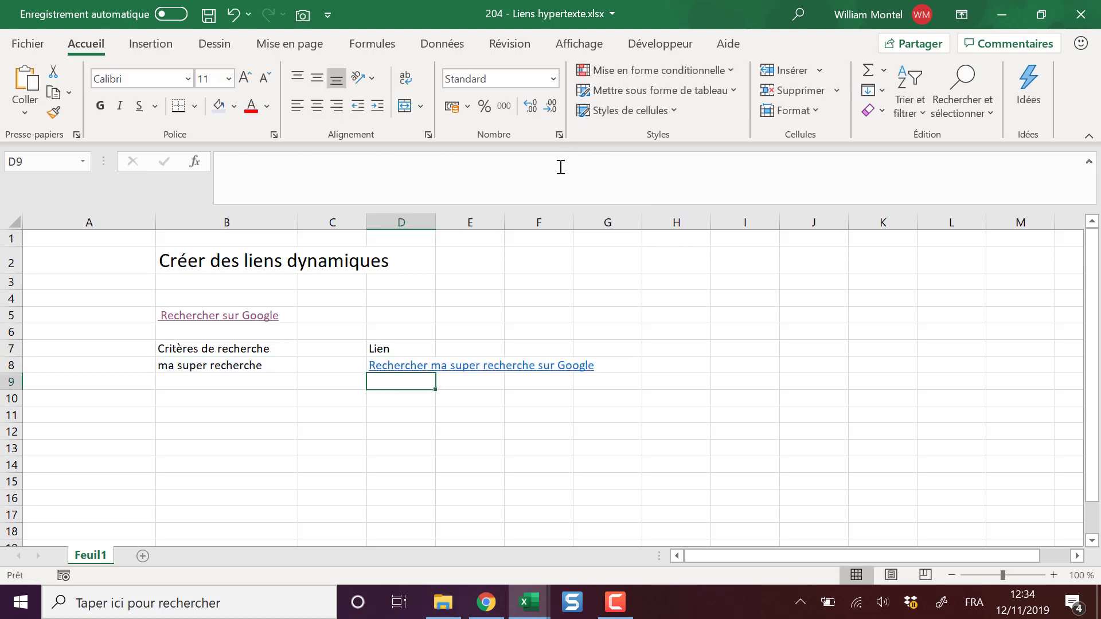
# Append "internet" to the B8 search phrase so it reads "ma super recherche internet"
pyautogui.press('Left')
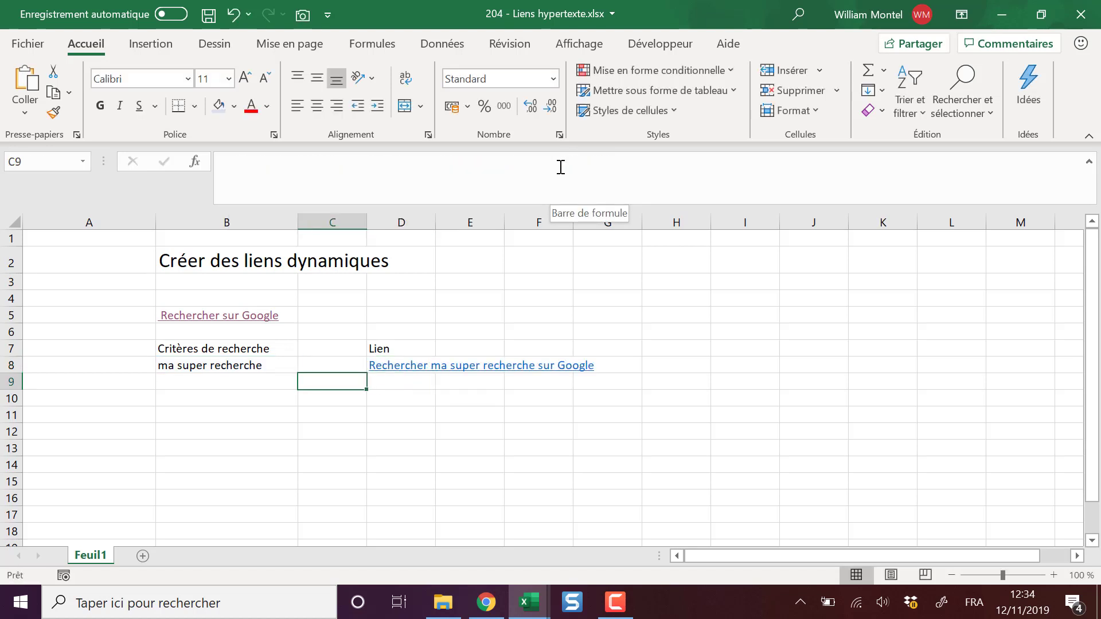
pyautogui.press('Up')
pyautogui.press('Left')
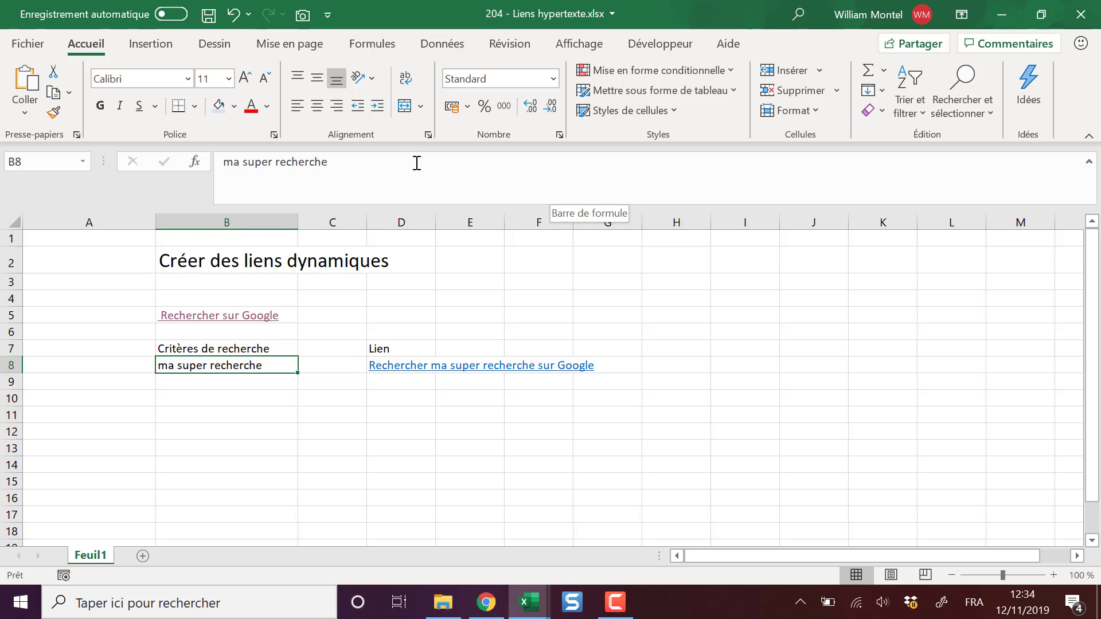
pyautogui.click(430, 166)
pyautogui.write('in')
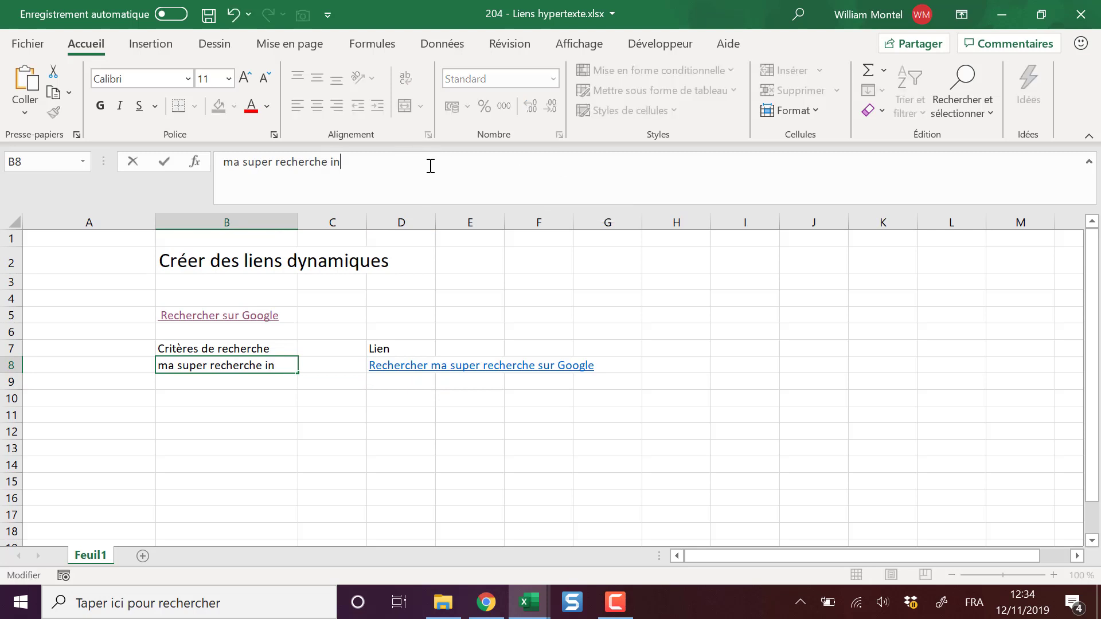
pyautogui.write('terne')
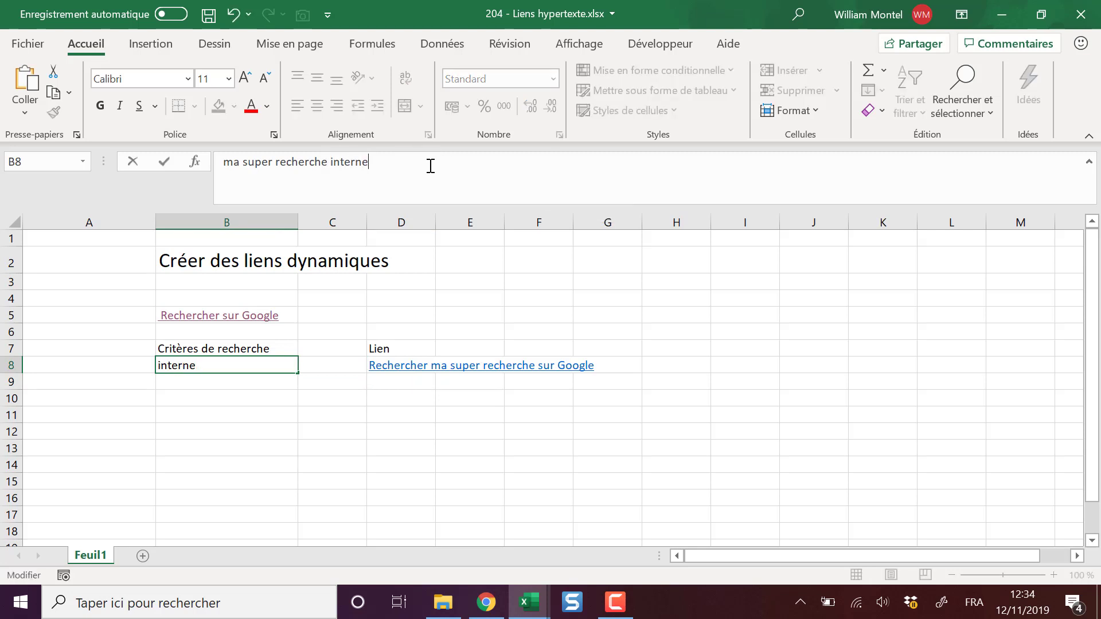
pyautogui.write('t')
pyautogui.press('Return')
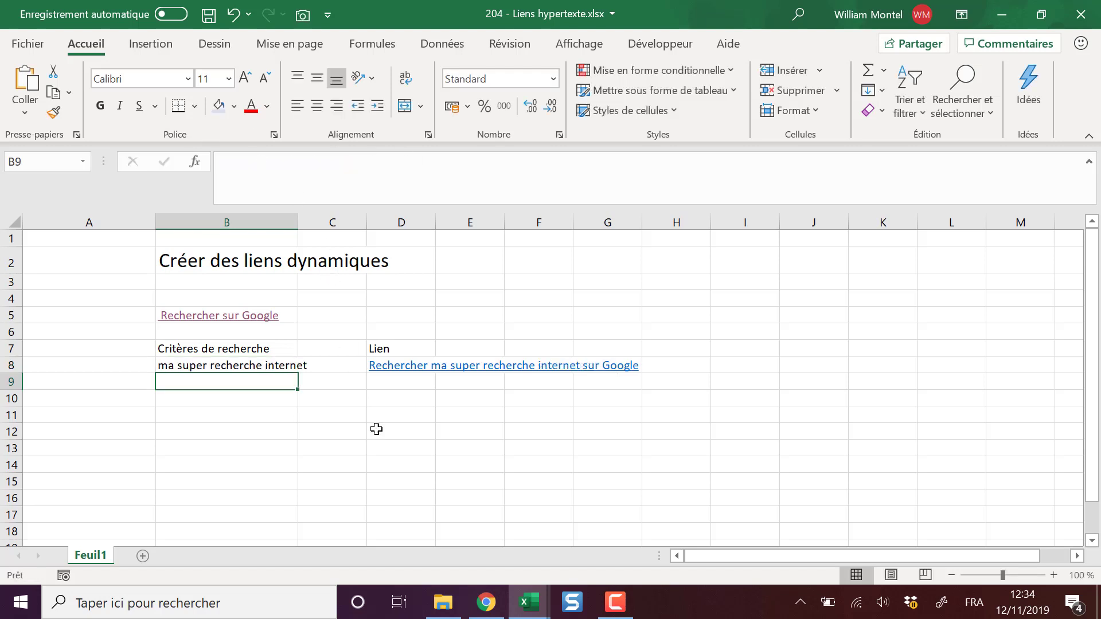
pyautogui.click(399, 425)
pyautogui.press('Up')
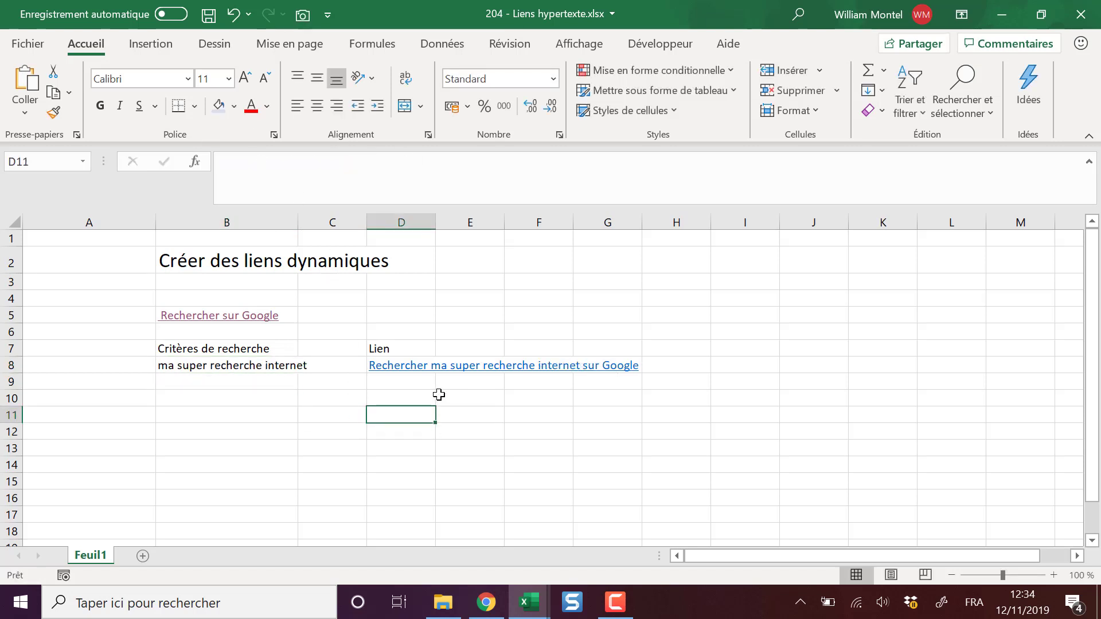
pyautogui.press('Up')
pyautogui.press('Up')
pyautogui.press('Up')
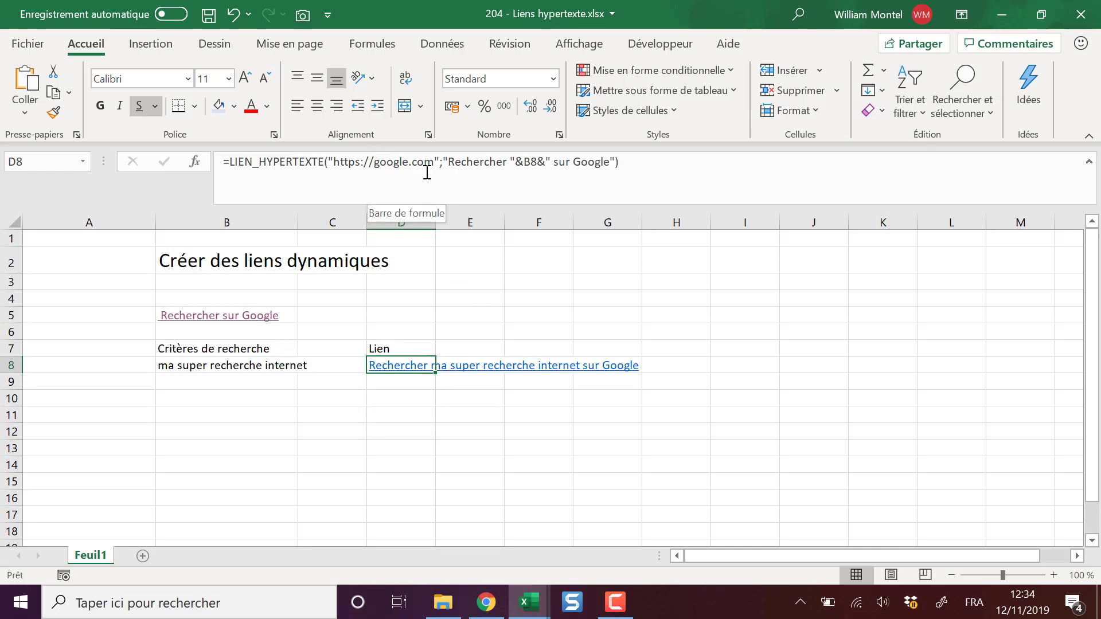
pyautogui.click(430, 365)
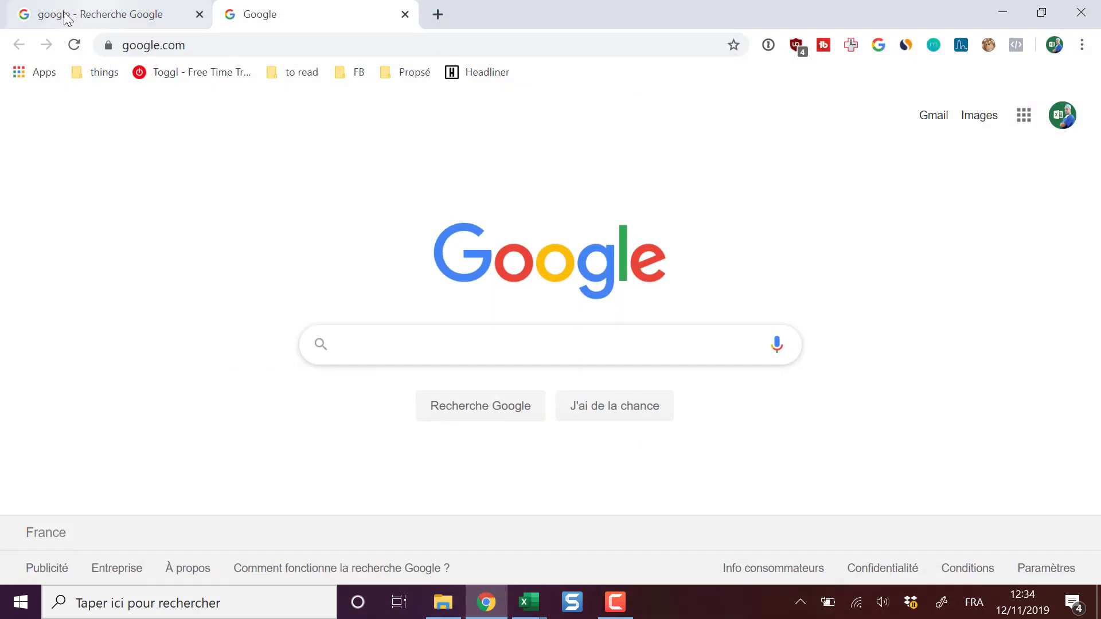
pyautogui.click(118, 11)
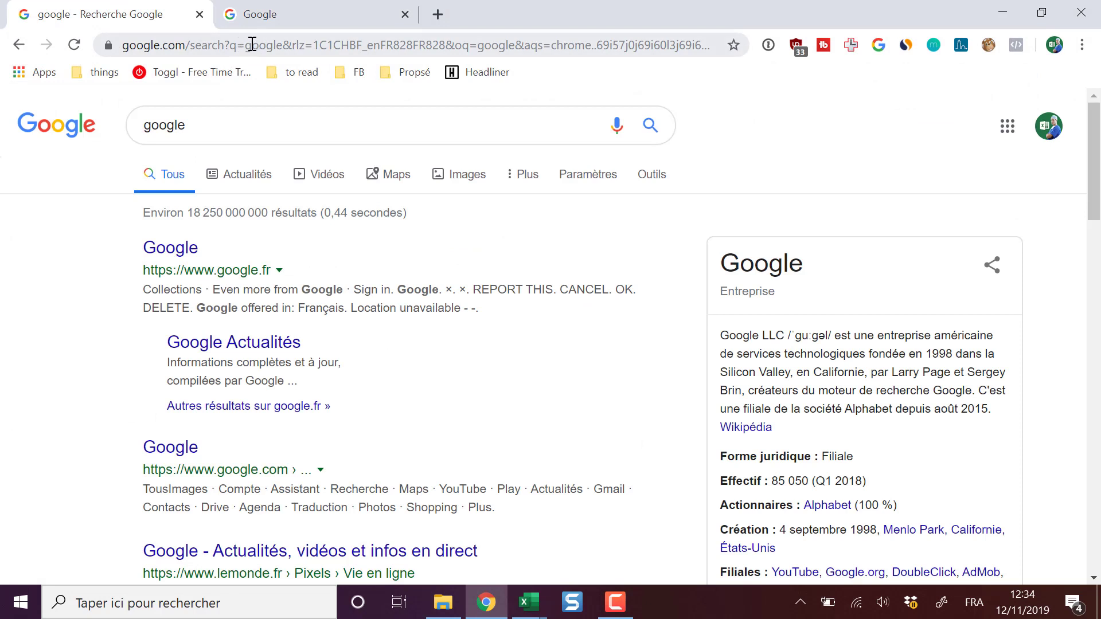
pyautogui.moveTo(248, 46); pyautogui.dragTo(214, 41)
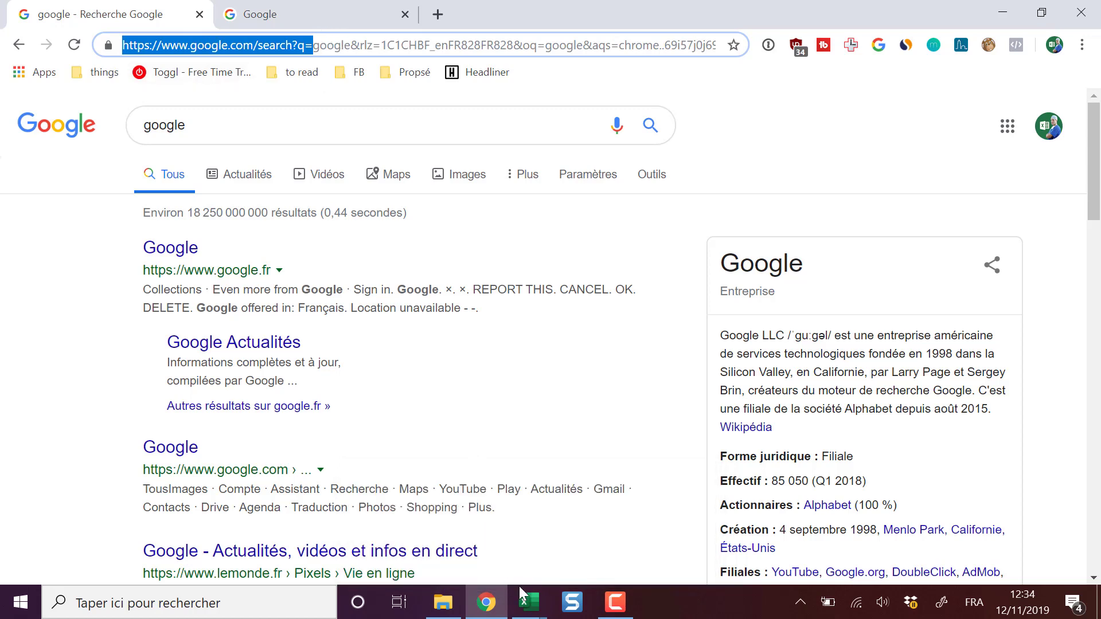
pyautogui.click(525, 600)
pyautogui.click(624, 548)
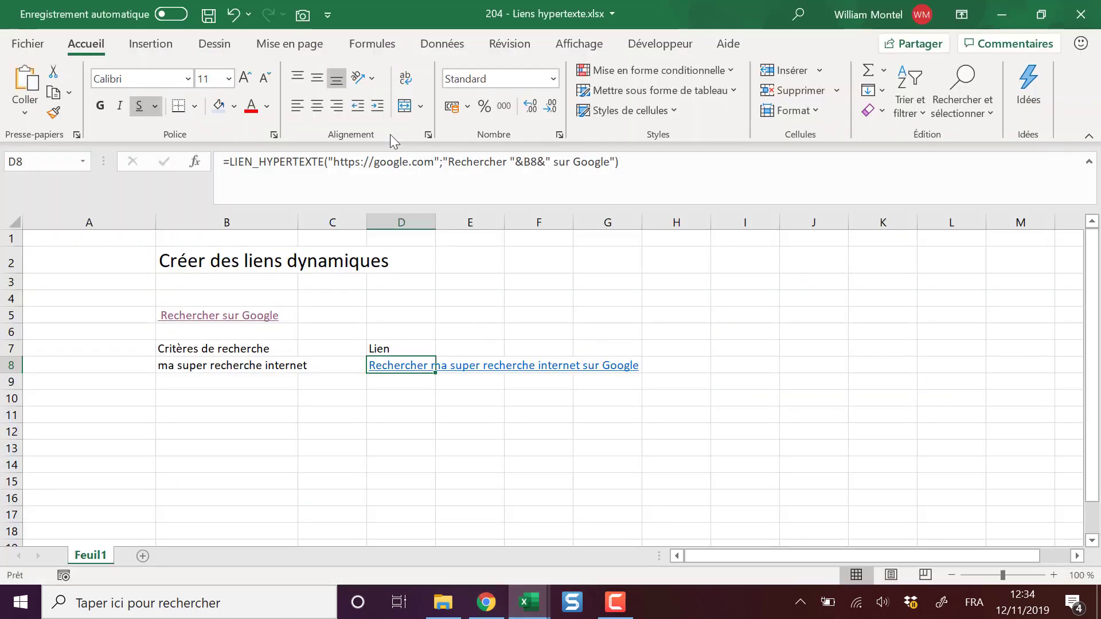
pyautogui.moveTo(435, 168); pyautogui.dragTo(334, 168)
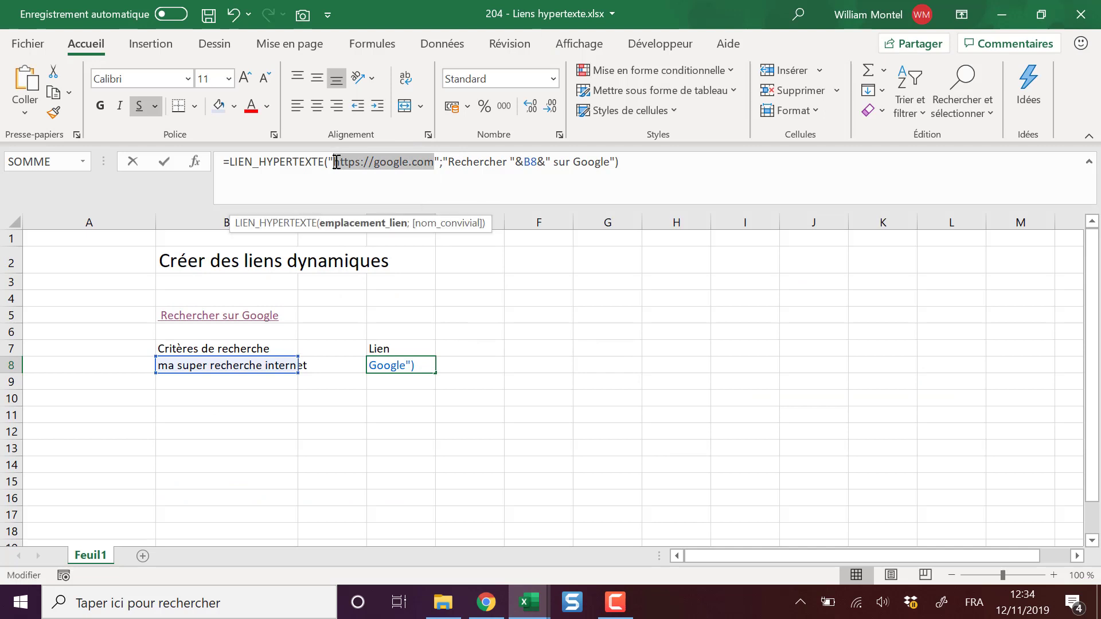
pyautogui.write('https://www.google.com/search?q=')
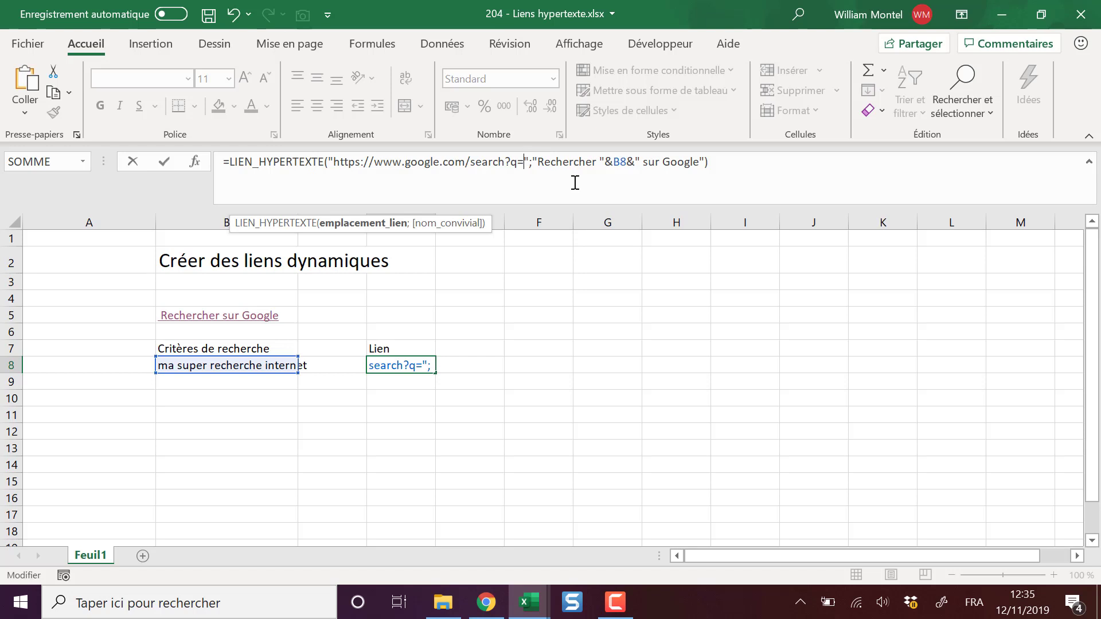
pyautogui.press('Return')
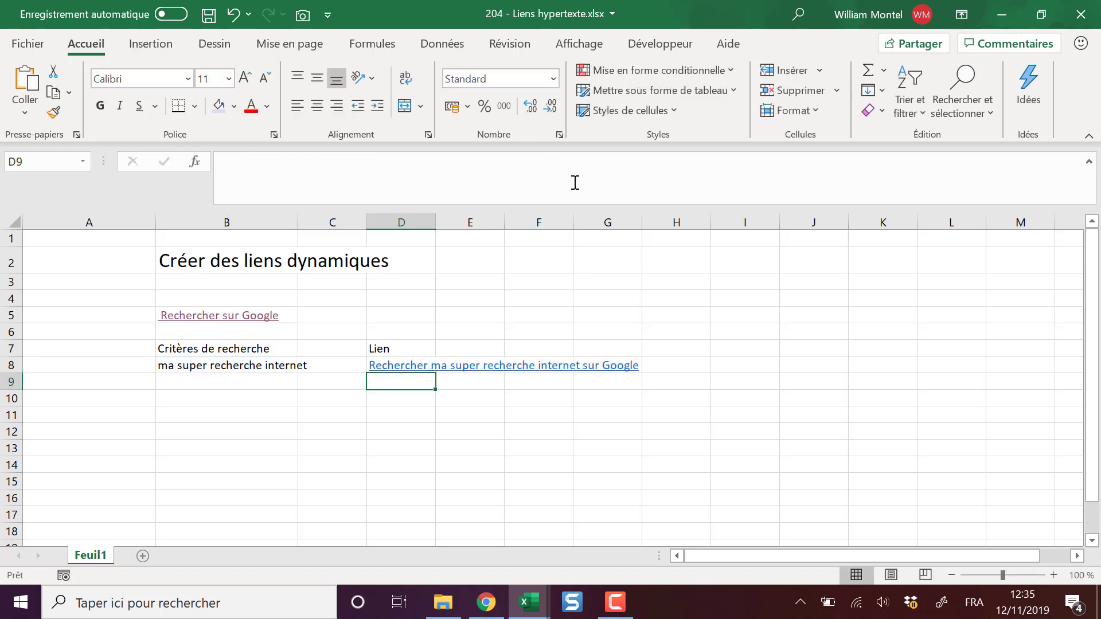
pyautogui.press('Down')
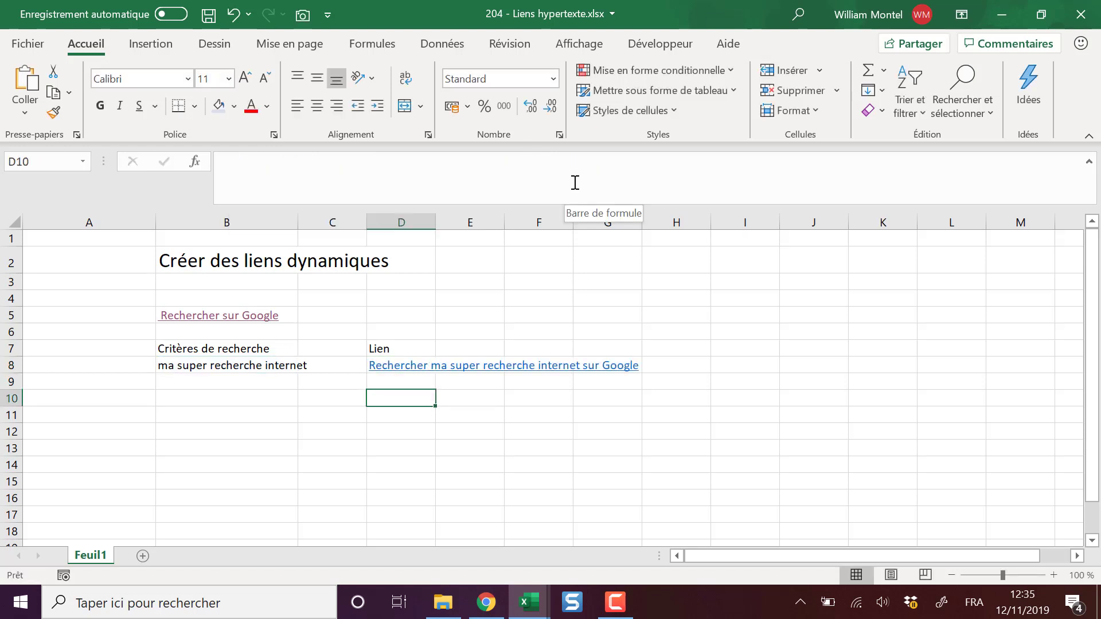
# Search Google for "google video" in Chrome and inspect the query part of the results address
pyautogui.click(486, 603)
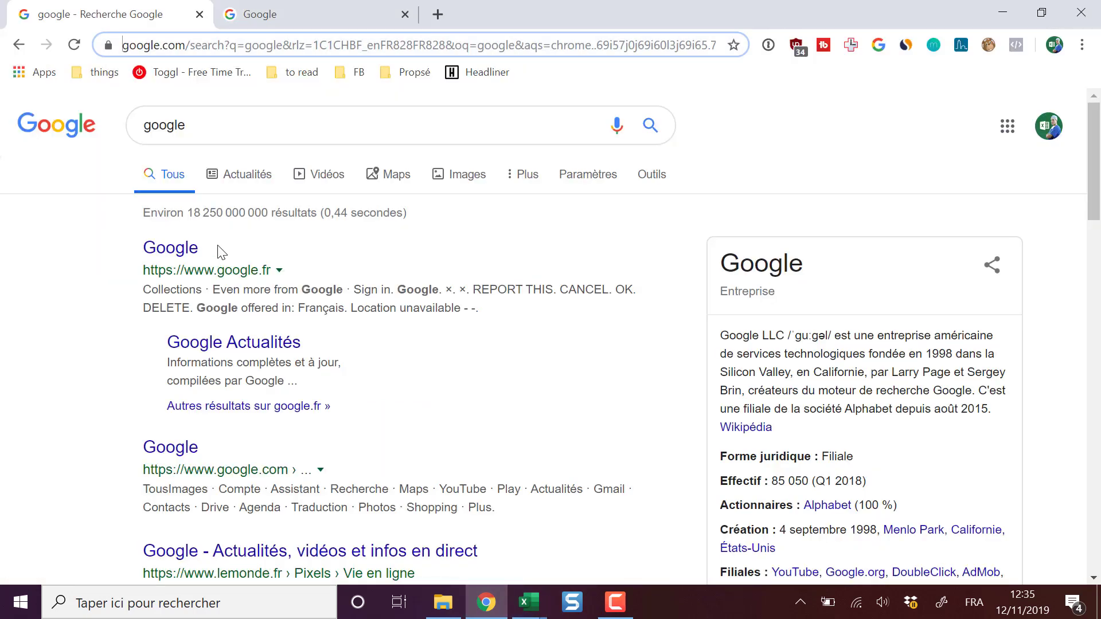
pyautogui.click(284, 125)
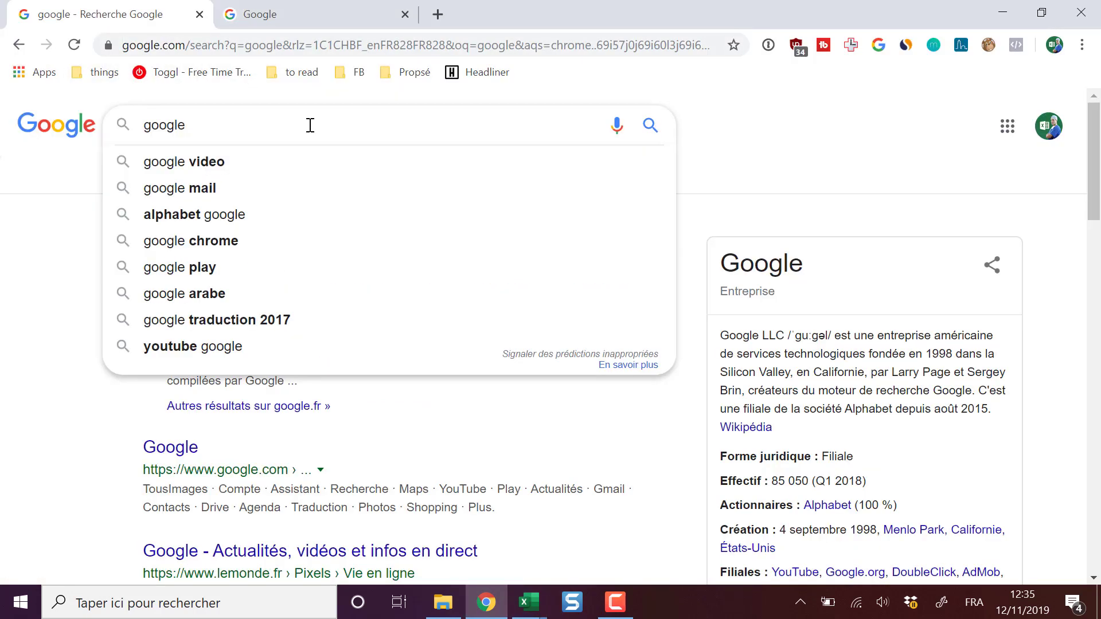
pyautogui.click(264, 161)
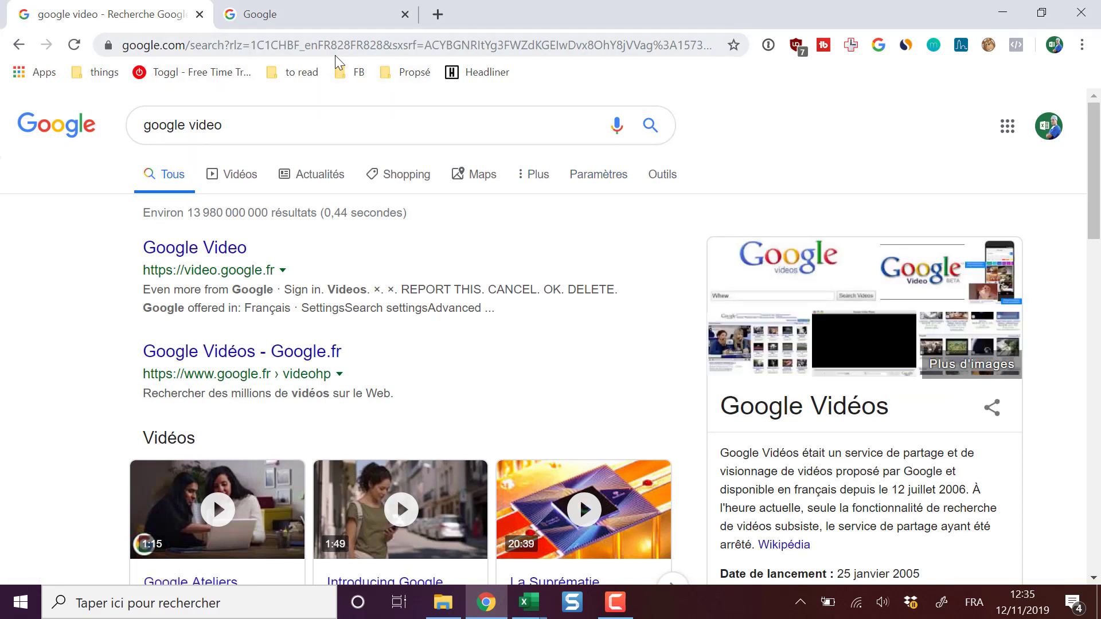
pyautogui.moveTo(337, 44); pyautogui.dragTo(772, 43)
pyautogui.moveTo(880, 52); pyautogui.dragTo(407, 57)
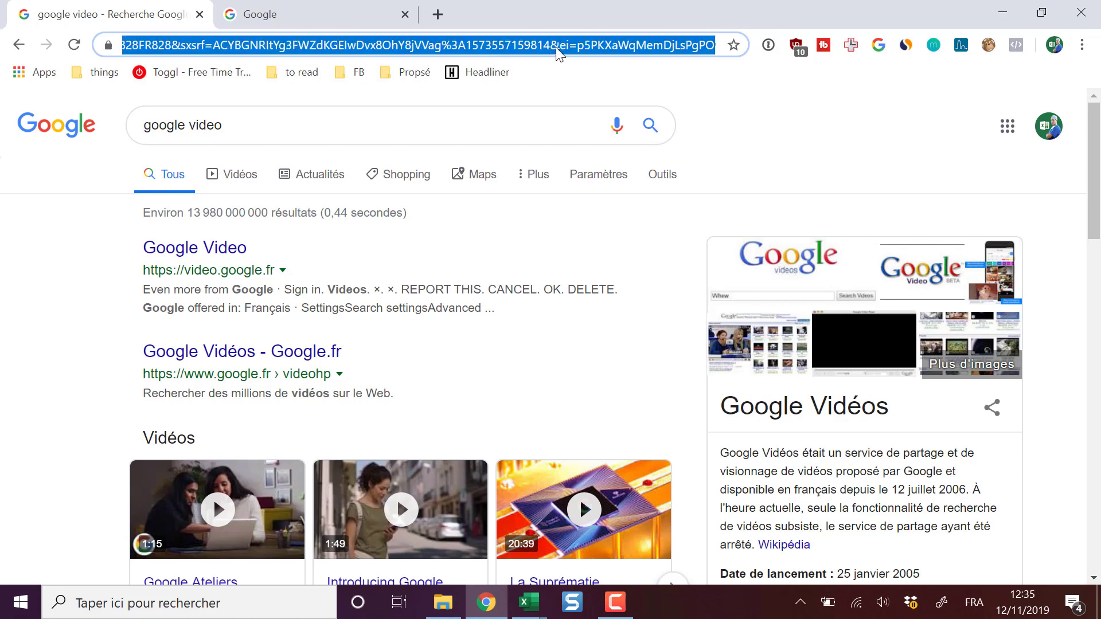
pyautogui.click(573, 48)
pyautogui.moveTo(601, 45); pyautogui.dragTo(700, 50)
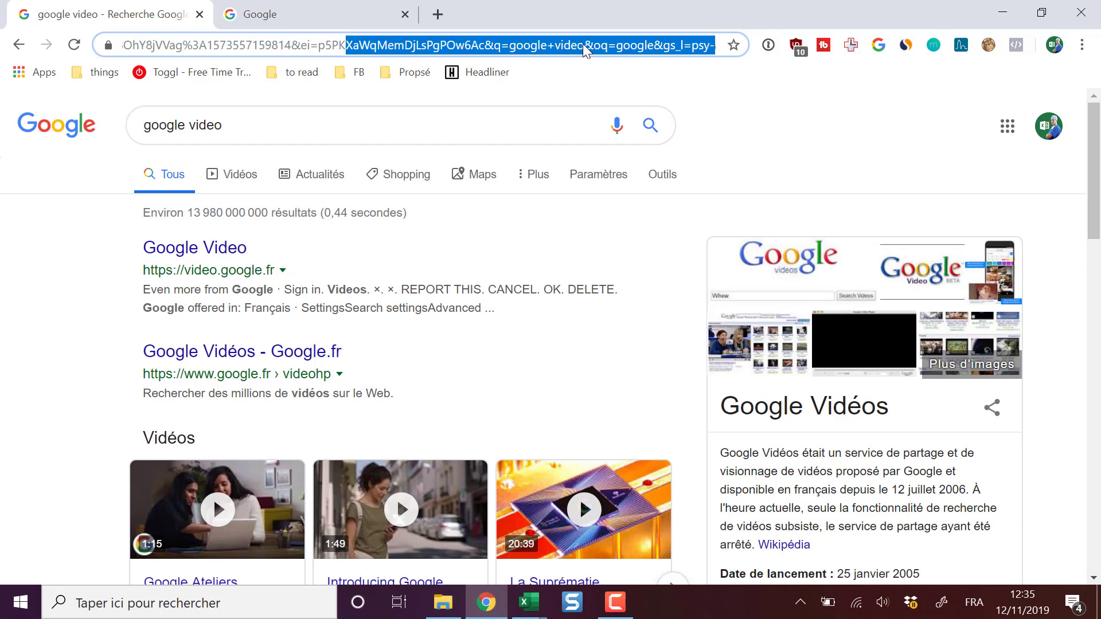
pyautogui.click(1003, 13)
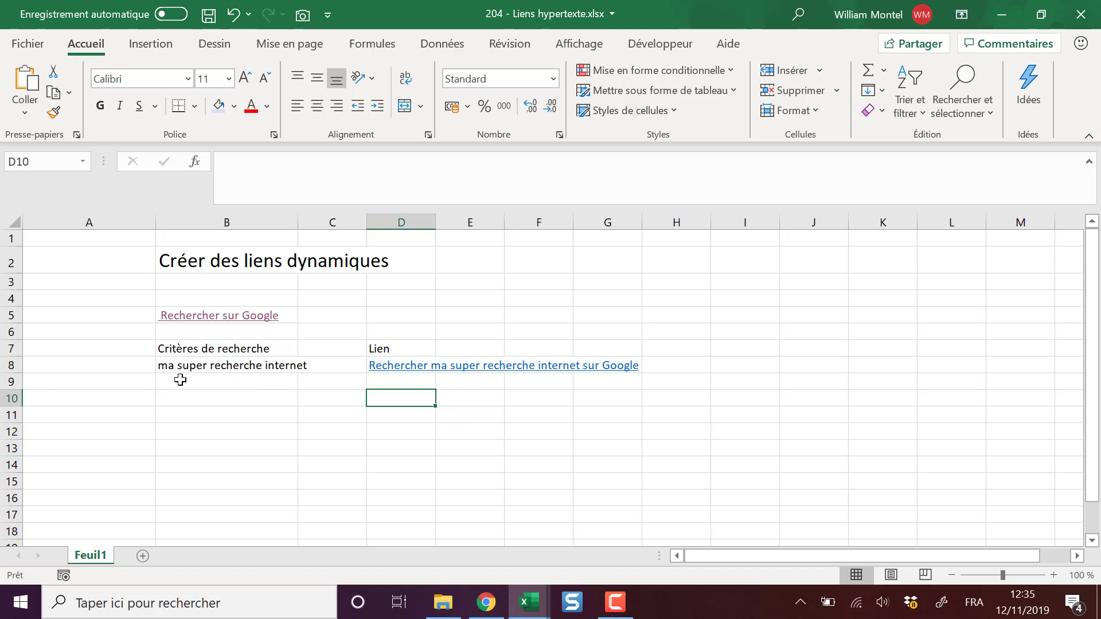
# Enter =URLENCODAGE(B8) in D10, showing ma%20super%20recherche%20internet
pyautogui.click(160, 365)
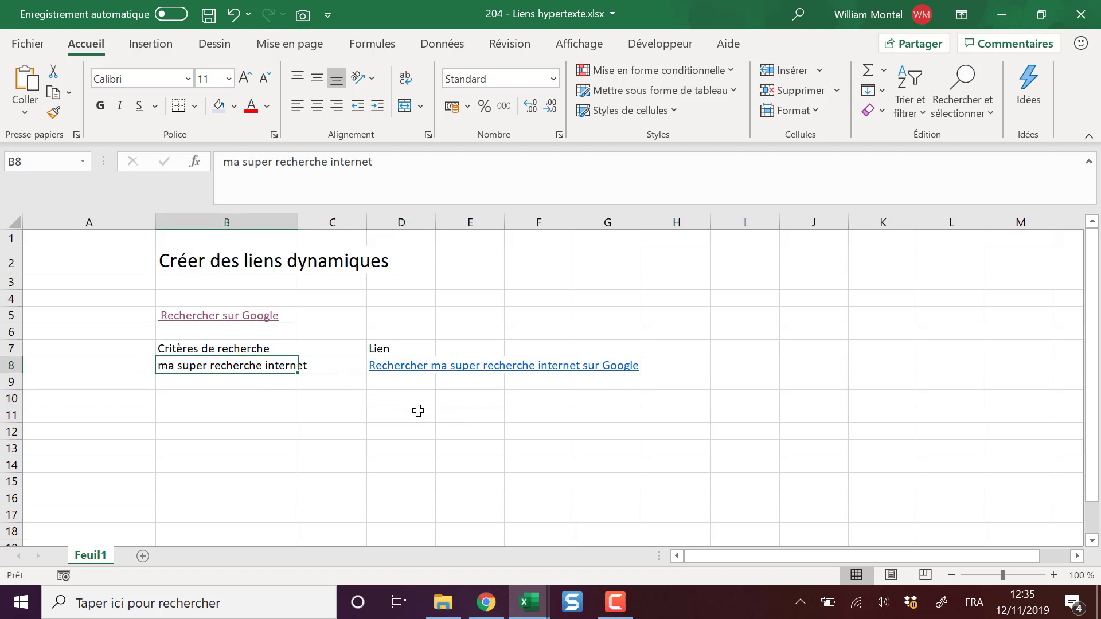
pyautogui.click(387, 397)
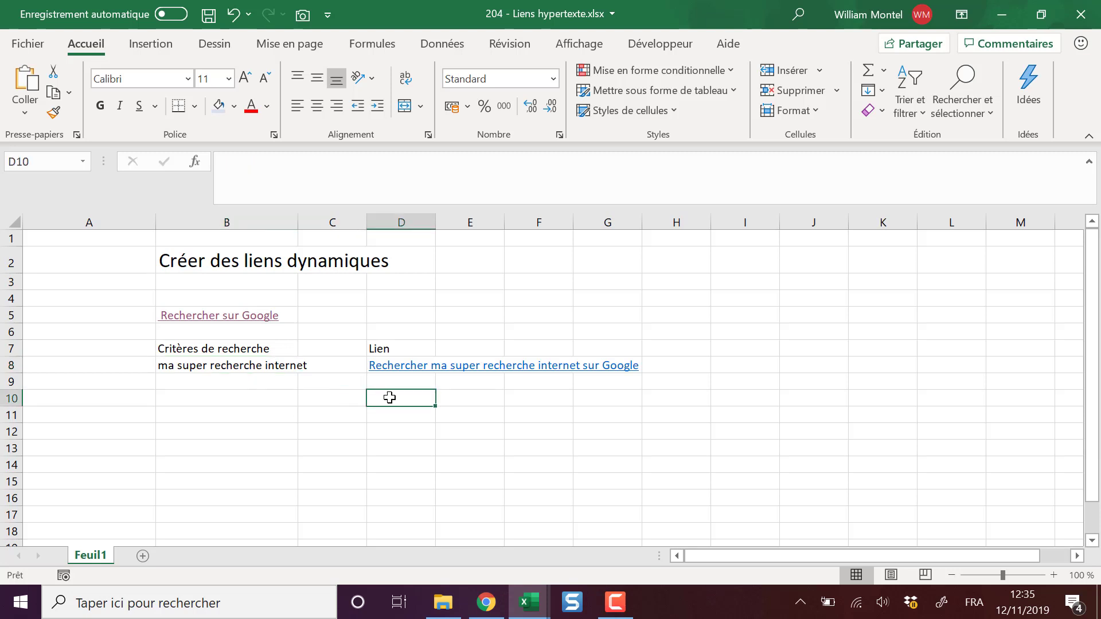
pyautogui.write('=ur')
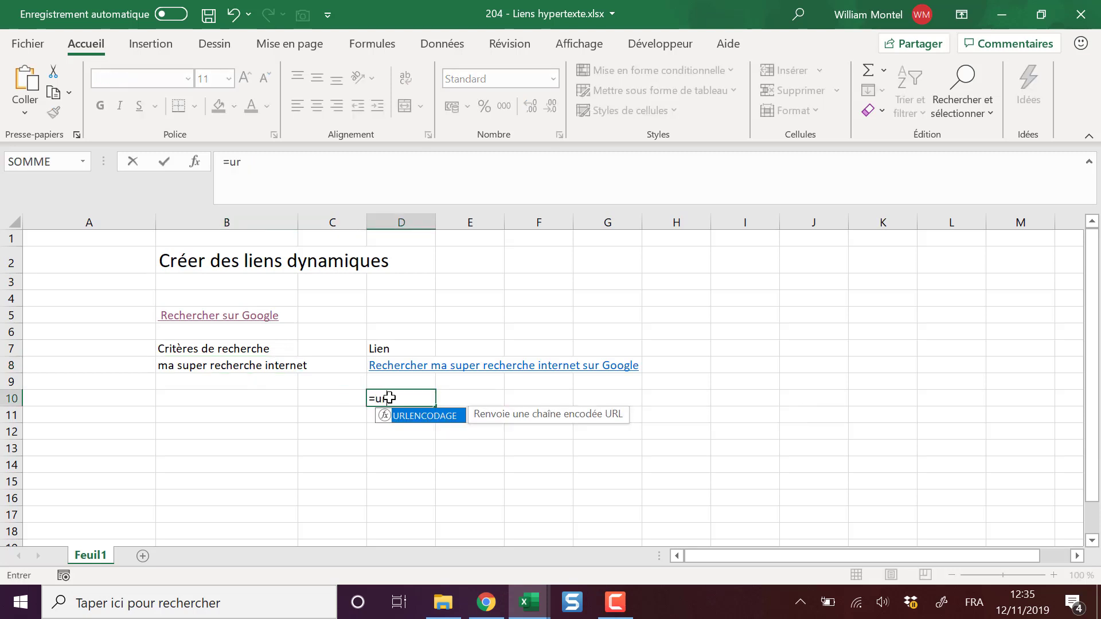
pyautogui.press('Tab')
pyautogui.press('Left')
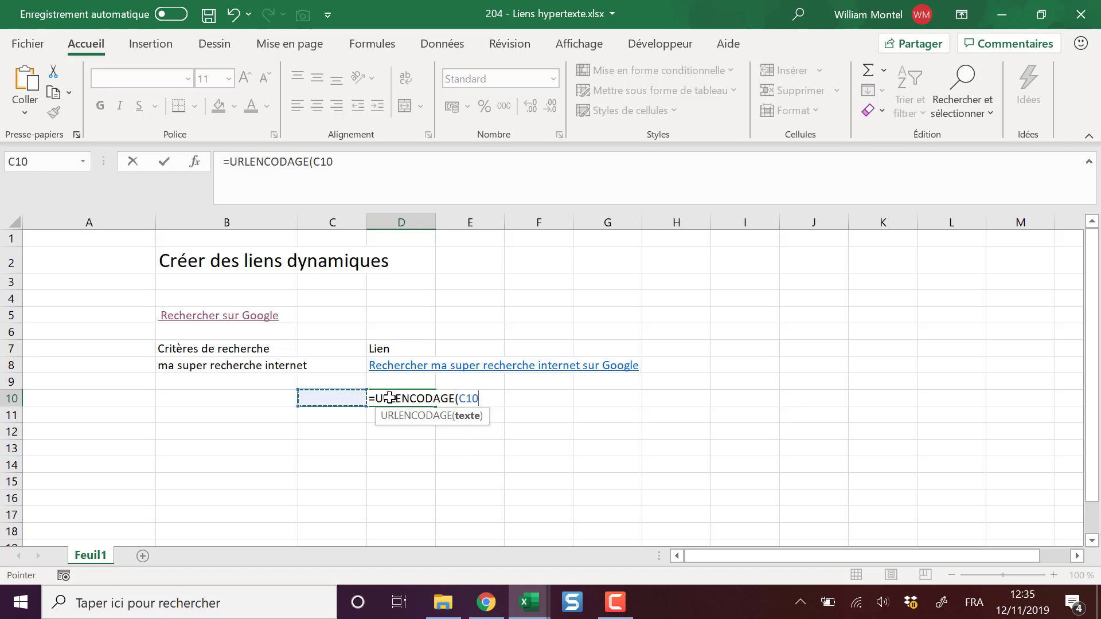
pyautogui.press('Left')
pyautogui.press('Up')
pyautogui.press('Up')
pyautogui.write(')')
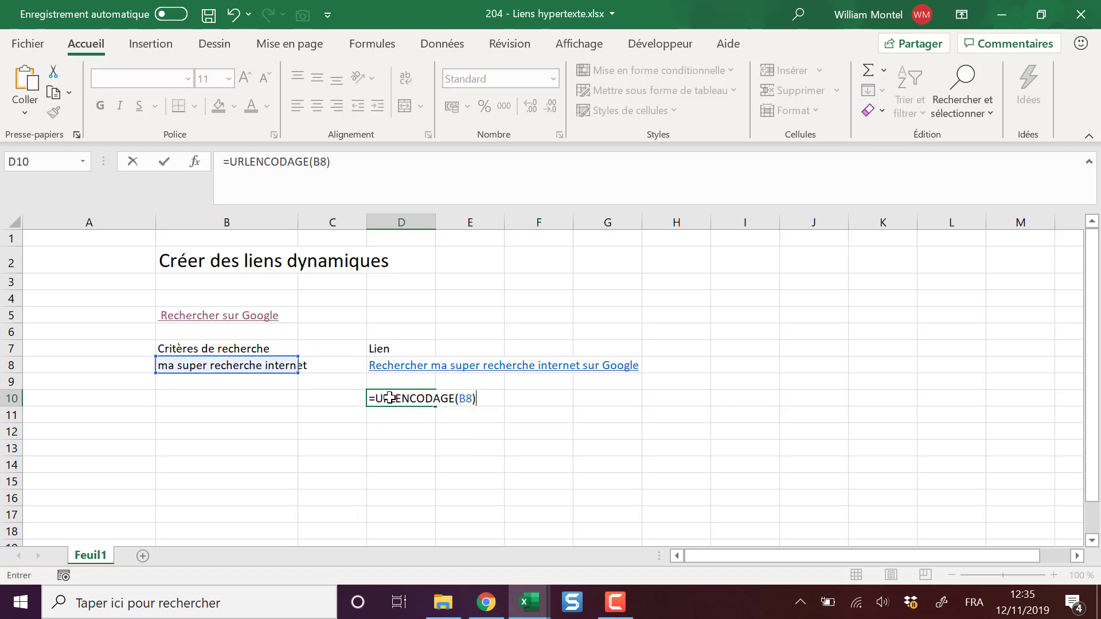
pyautogui.press('Return')
pyautogui.click(390, 397)
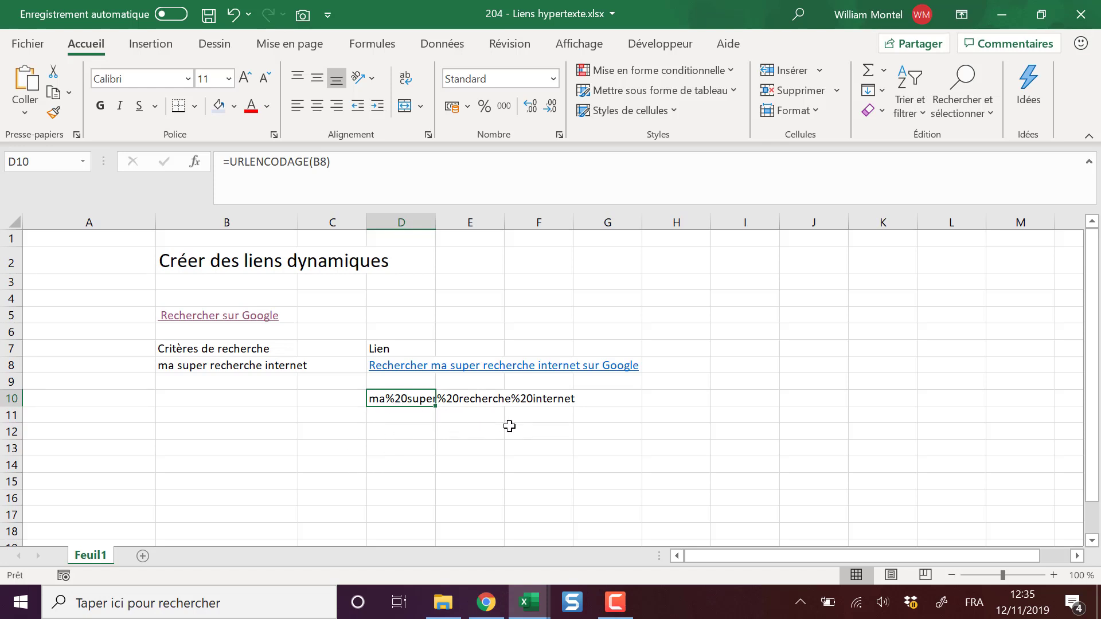
pyautogui.press('Right')
pyautogui.press('Left')
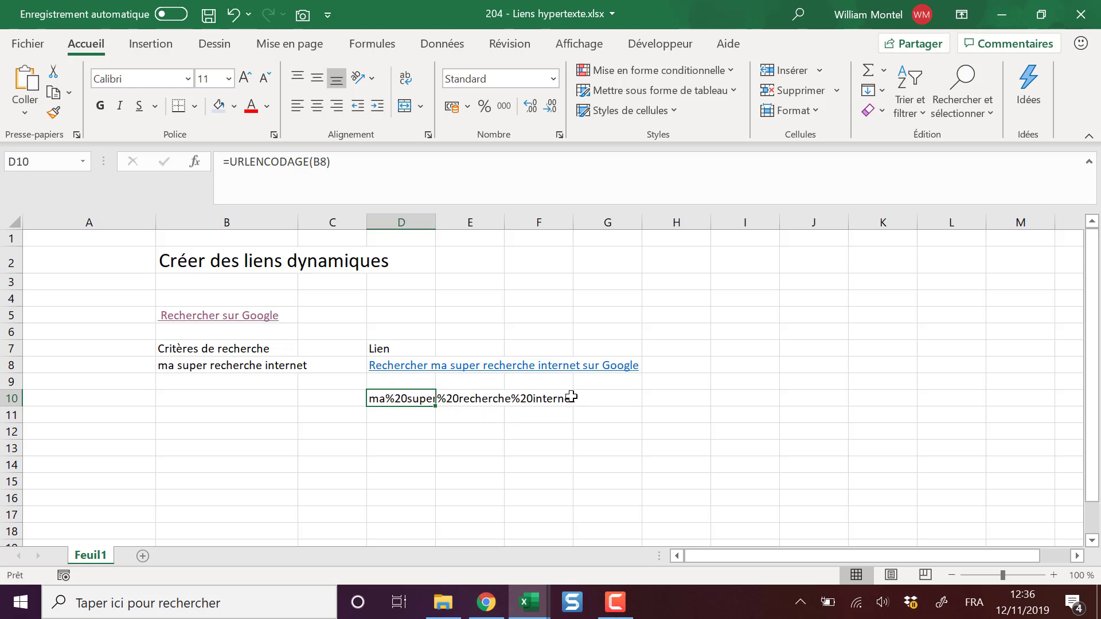
# Append &URLENCODAGE(B8) after the search?q= address in D8's LIEN_HYPERTEXTE formula
pyautogui.press('Up')
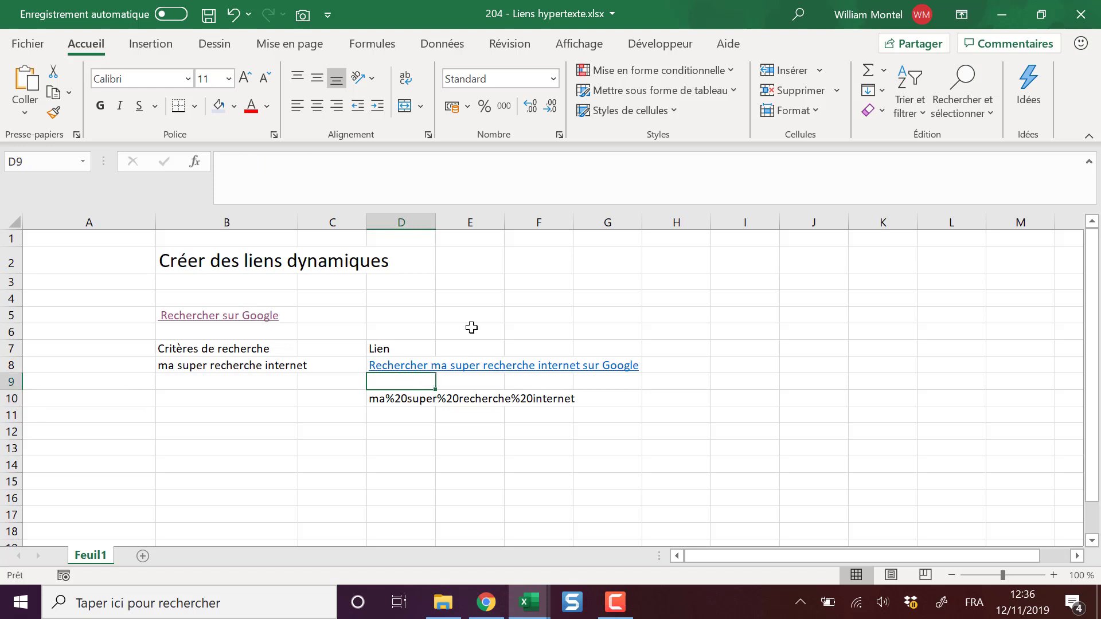
pyautogui.press('Up')
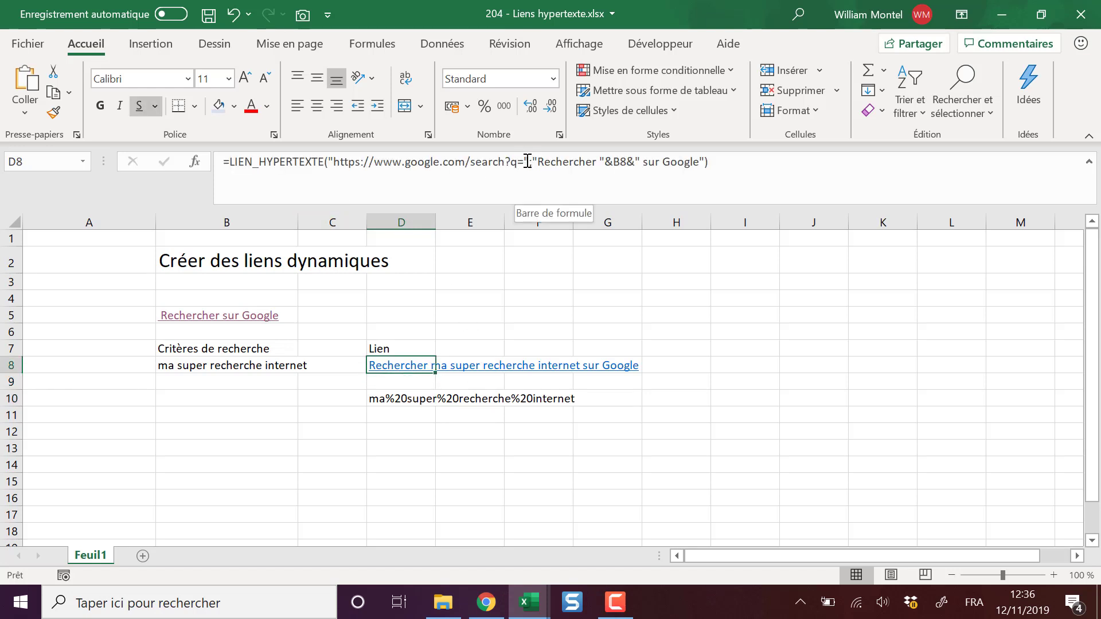
pyautogui.click(523, 163)
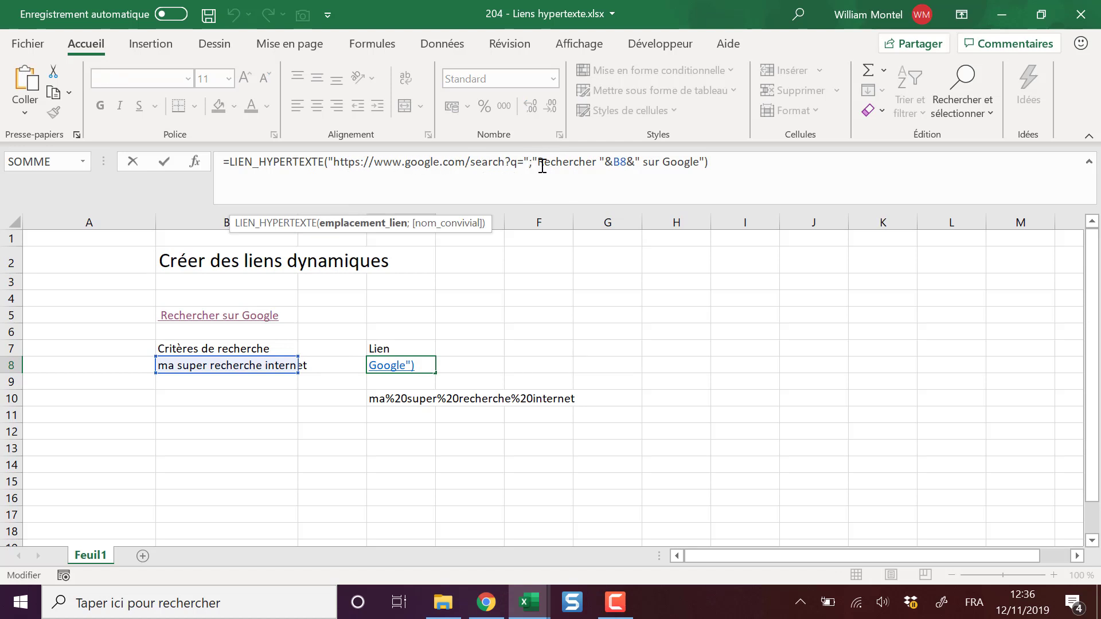
pyautogui.write('&u')
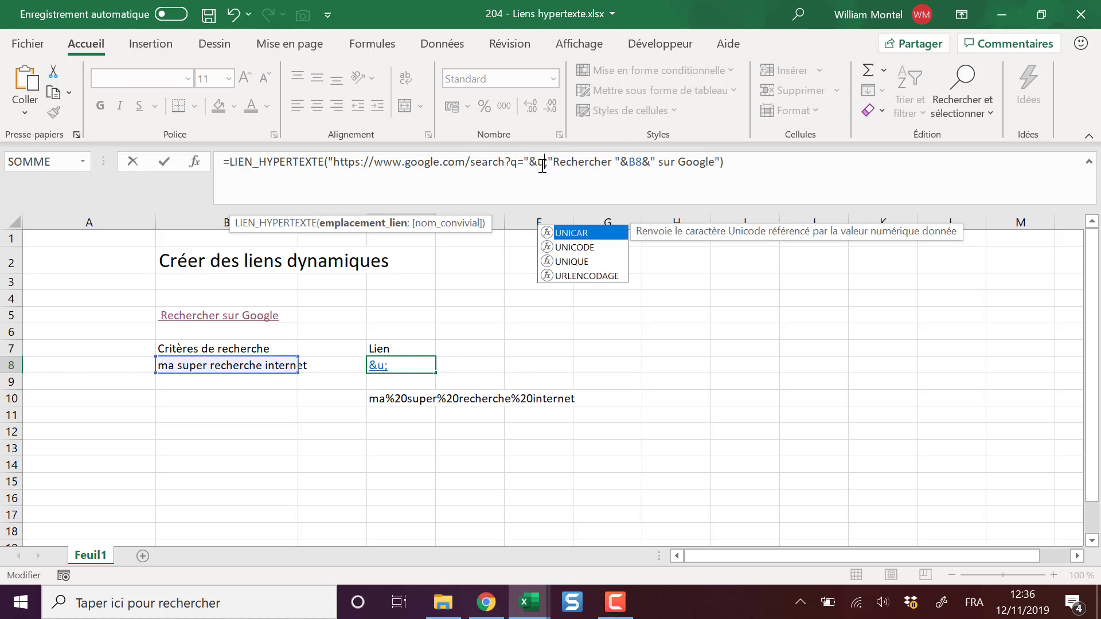
pyautogui.write('rl')
pyautogui.press('Tab')
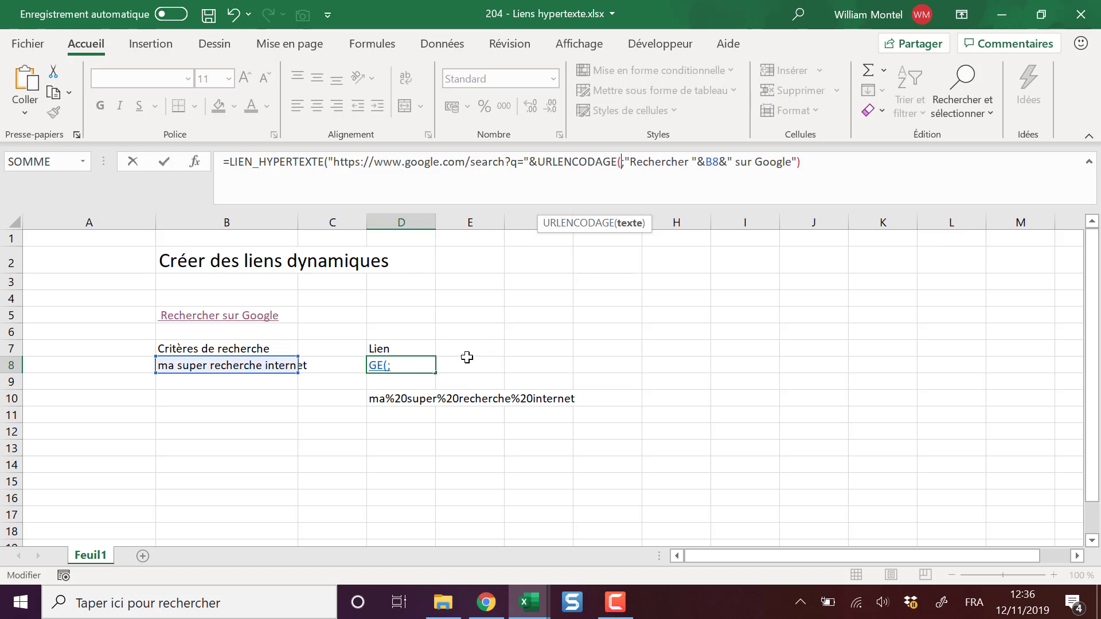
pyautogui.click(200, 366)
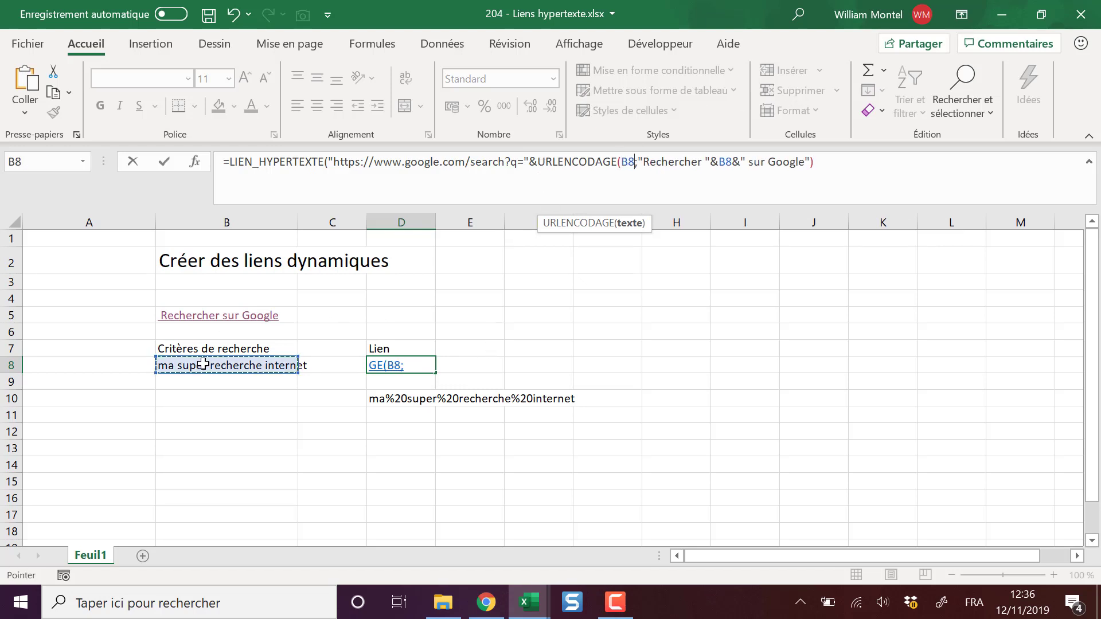
pyautogui.write(');')
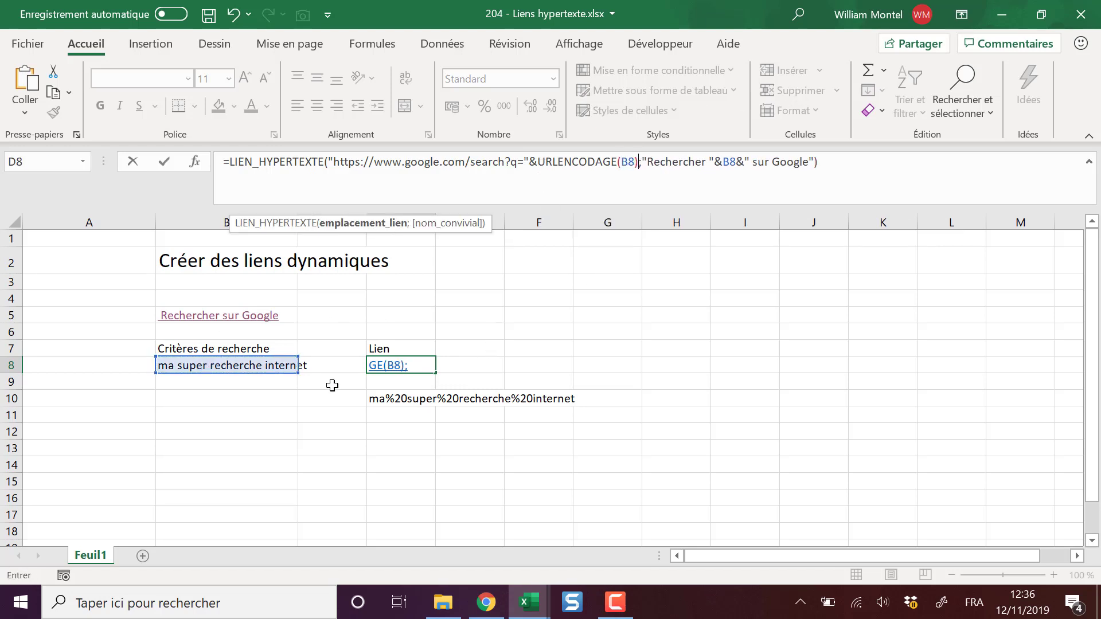
pyautogui.press('Return')
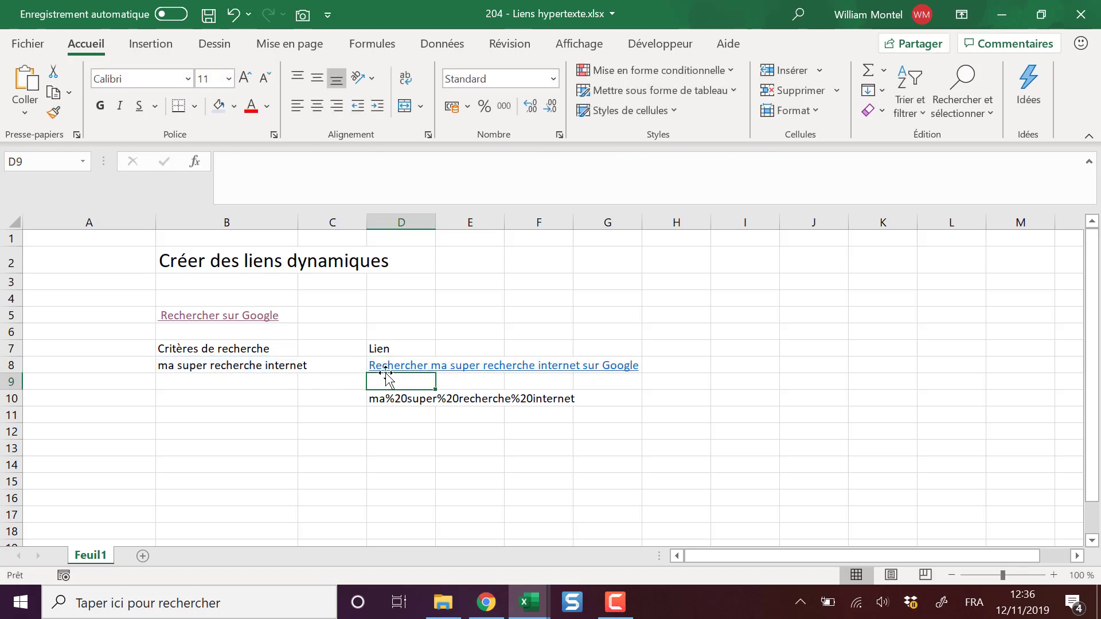
pyautogui.press('Up')
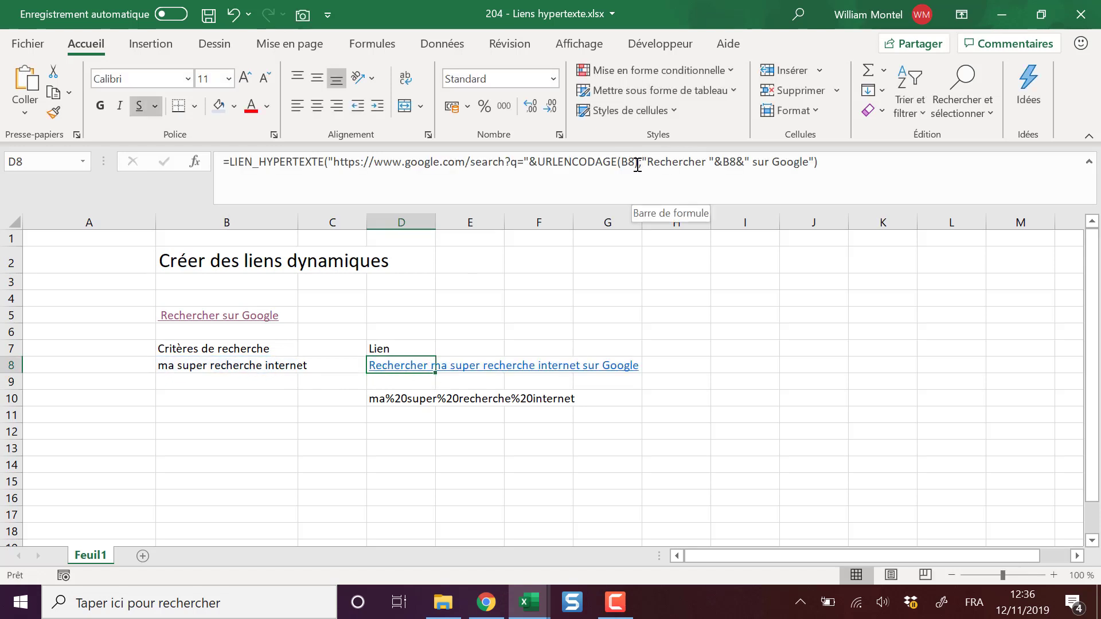
pyautogui.moveTo(638, 161); pyautogui.dragTo(330, 167)
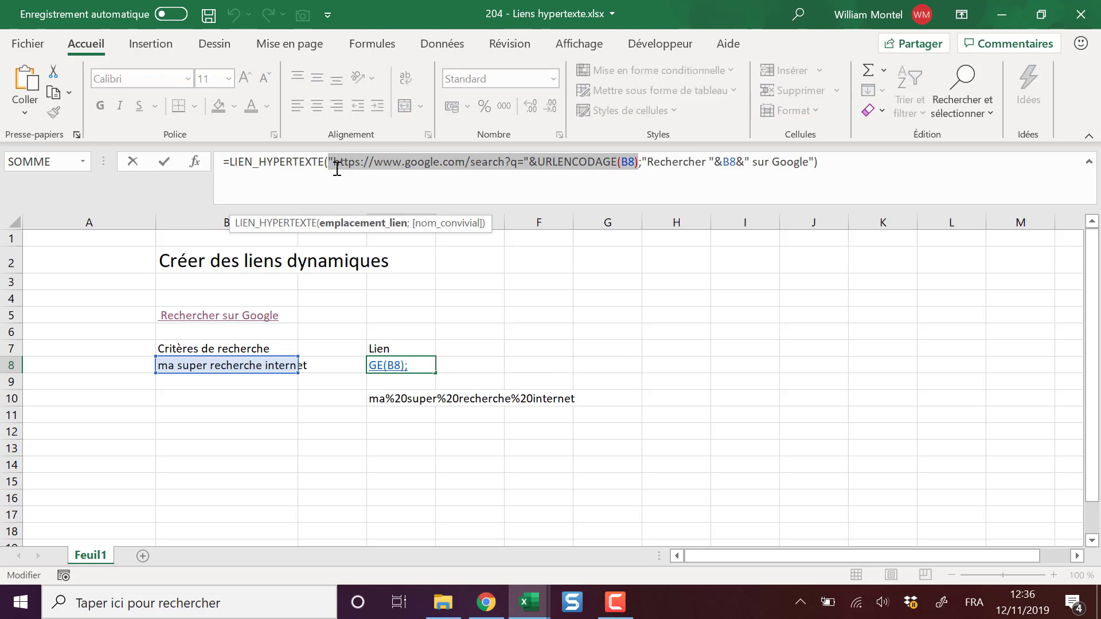
pyautogui.press('Escape')
pyautogui.click(415, 446)
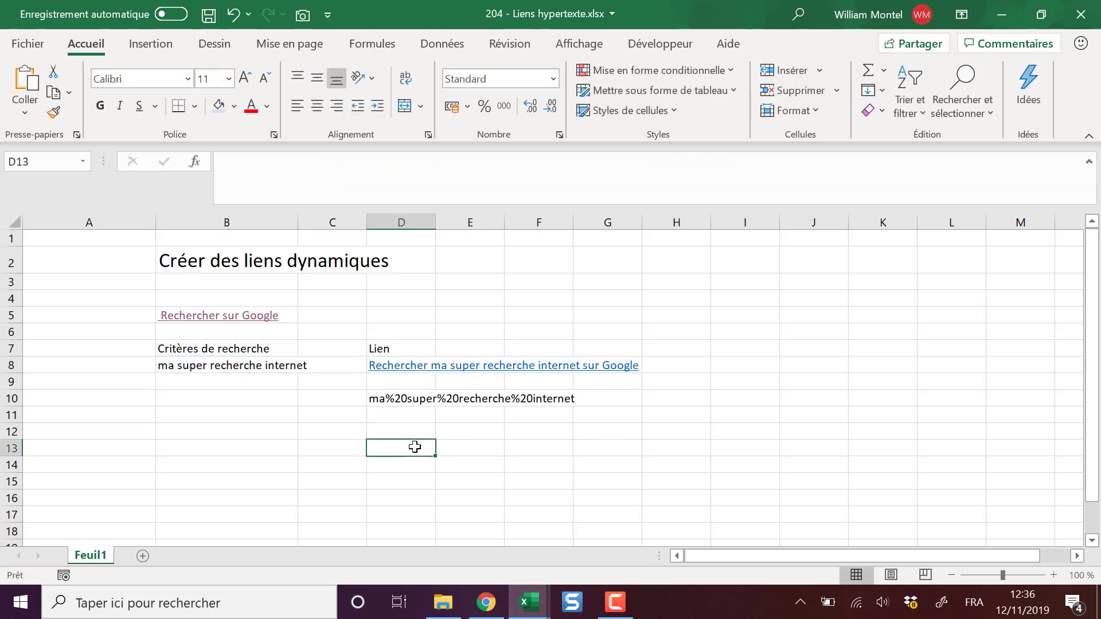
pyautogui.click(301, 176)
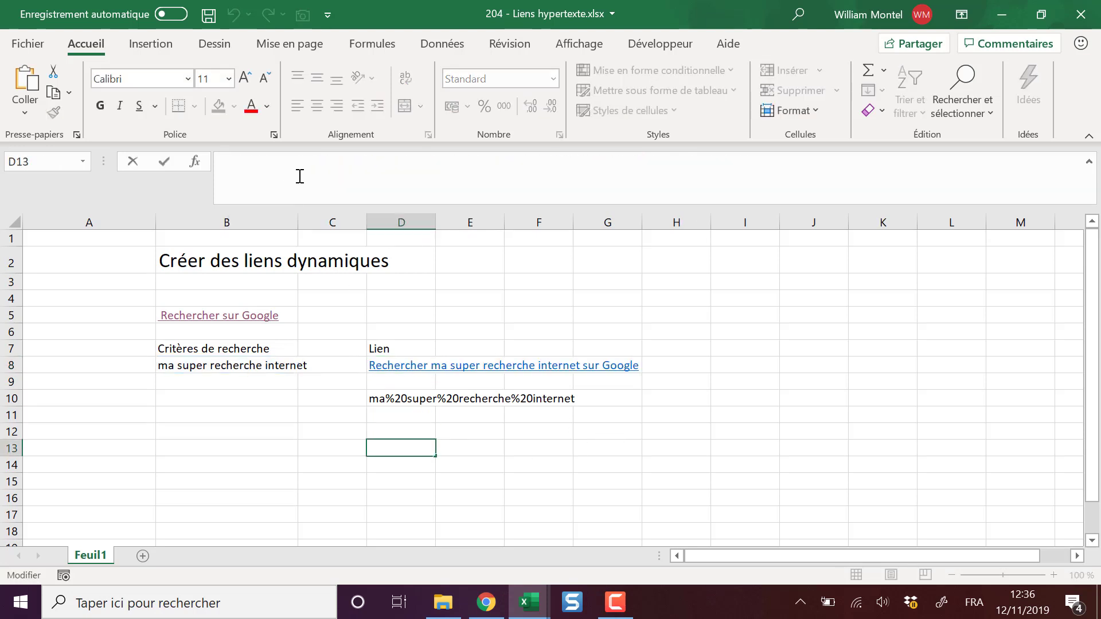
pyautogui.write('="https://www.google.com/search?q="&URLENCODAGE(B8)')
pyautogui.press('Return')
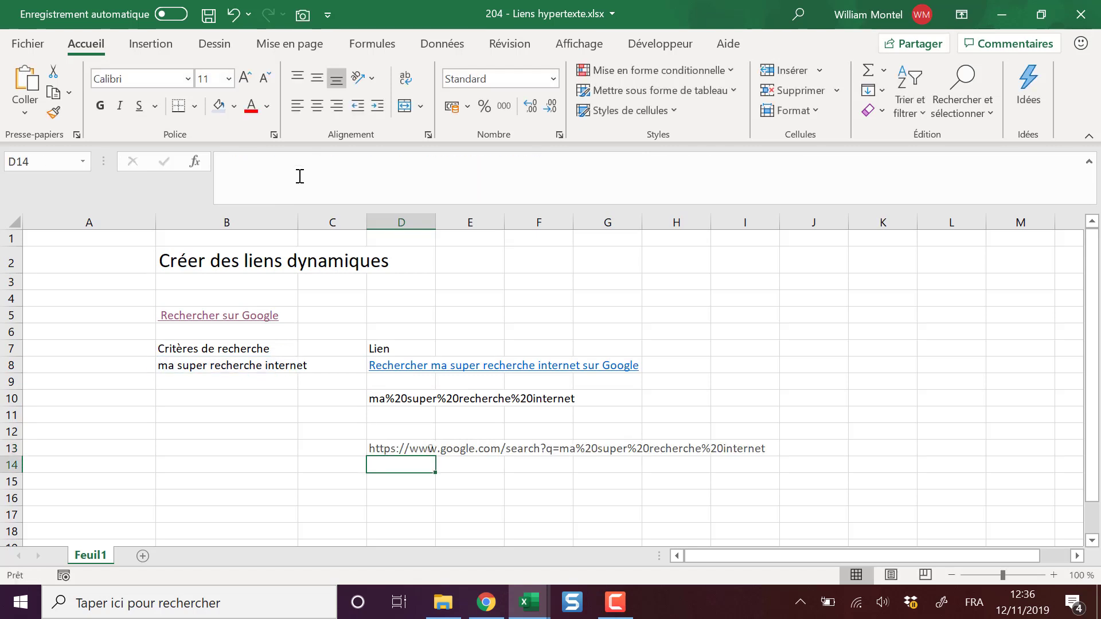
pyautogui.press('Up')
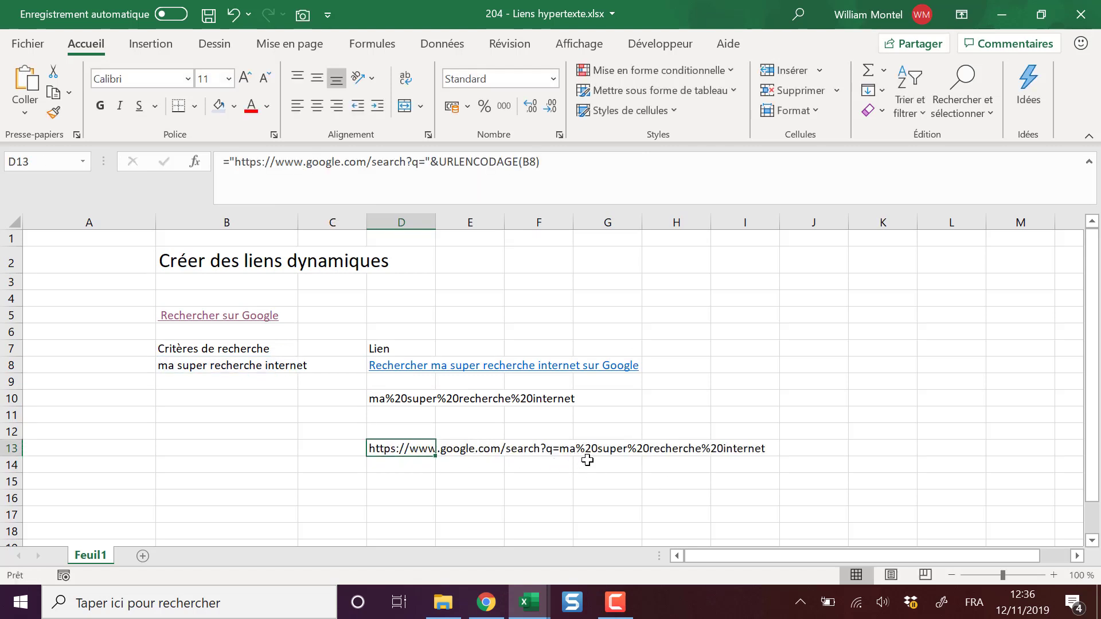
pyautogui.click(515, 420)
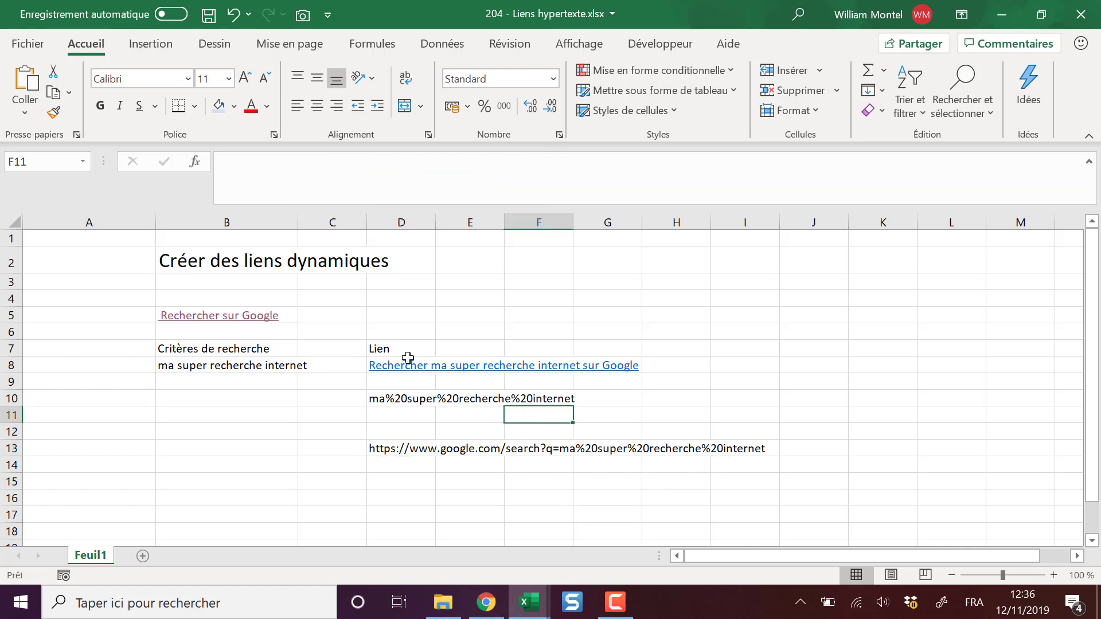
# Open the D8 link, scroll the Google results for 'ma super recherche internet', then minimize Chrome
pyautogui.click(442, 366)
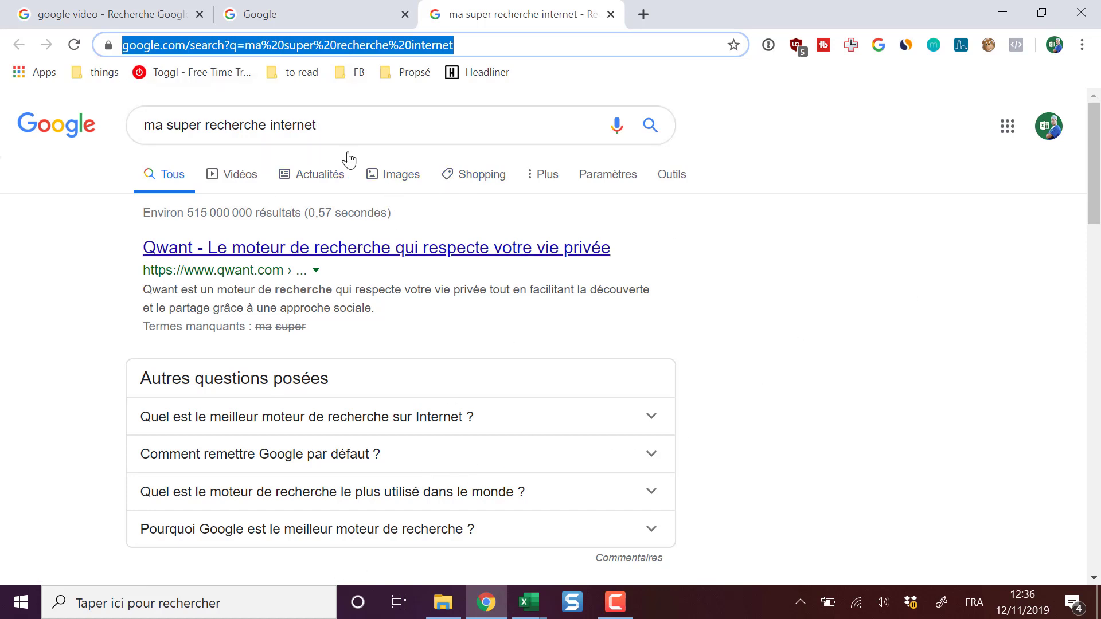
pyautogui.scroll(-3, 574, 333)
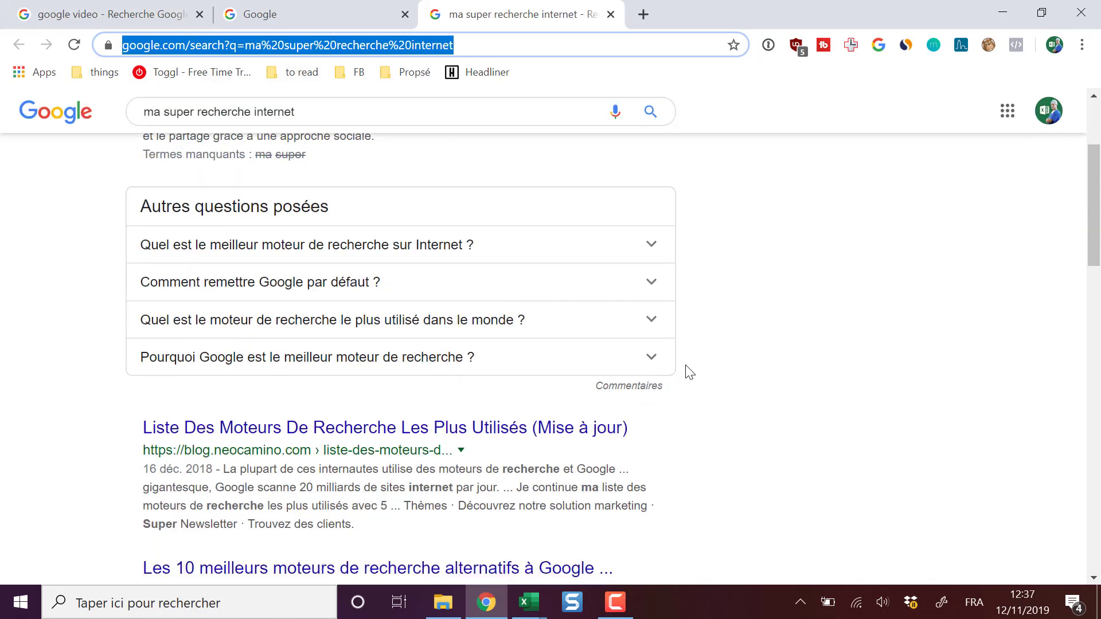
pyautogui.click(1002, 12)
pyautogui.click(707, 285)
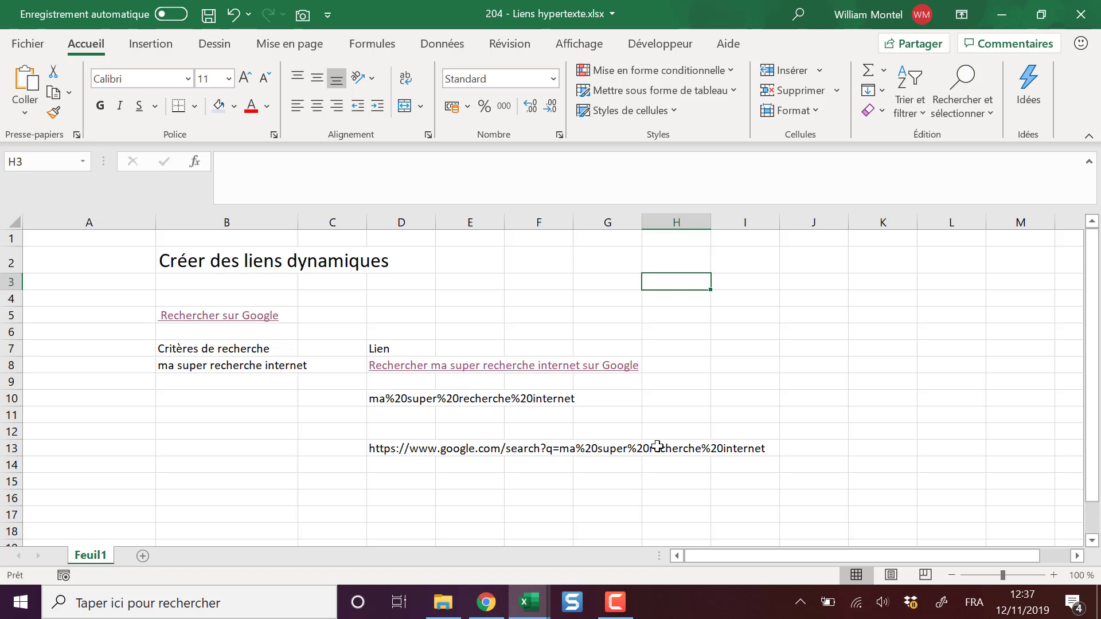
pyautogui.click(111, 305)
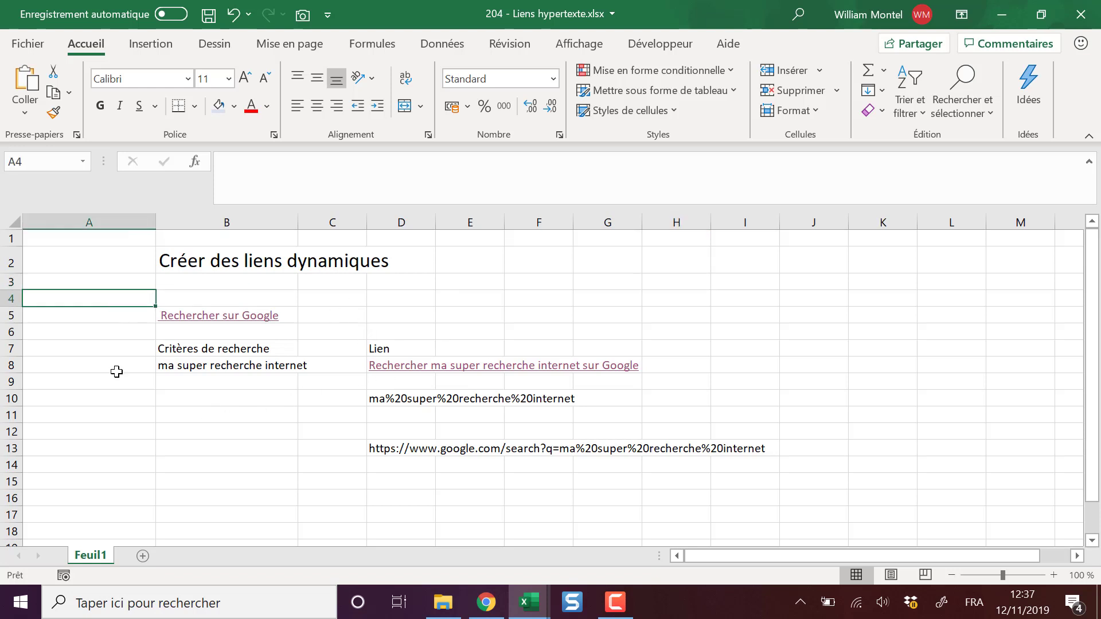
pyautogui.click(115, 367)
pyautogui.click(618, 333)
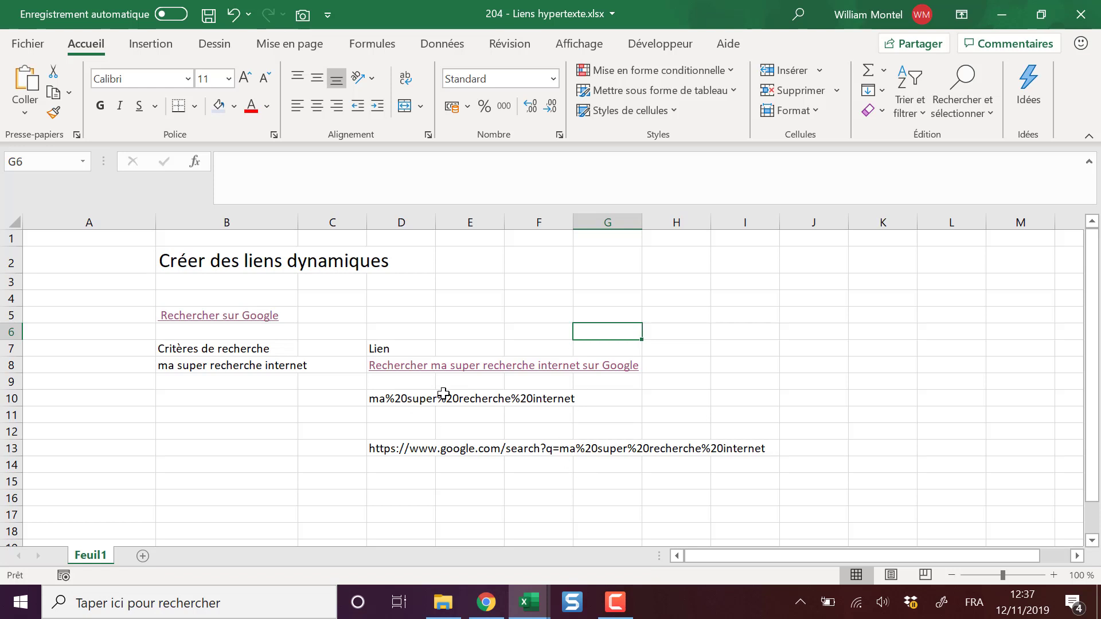
pyautogui.click(408, 383)
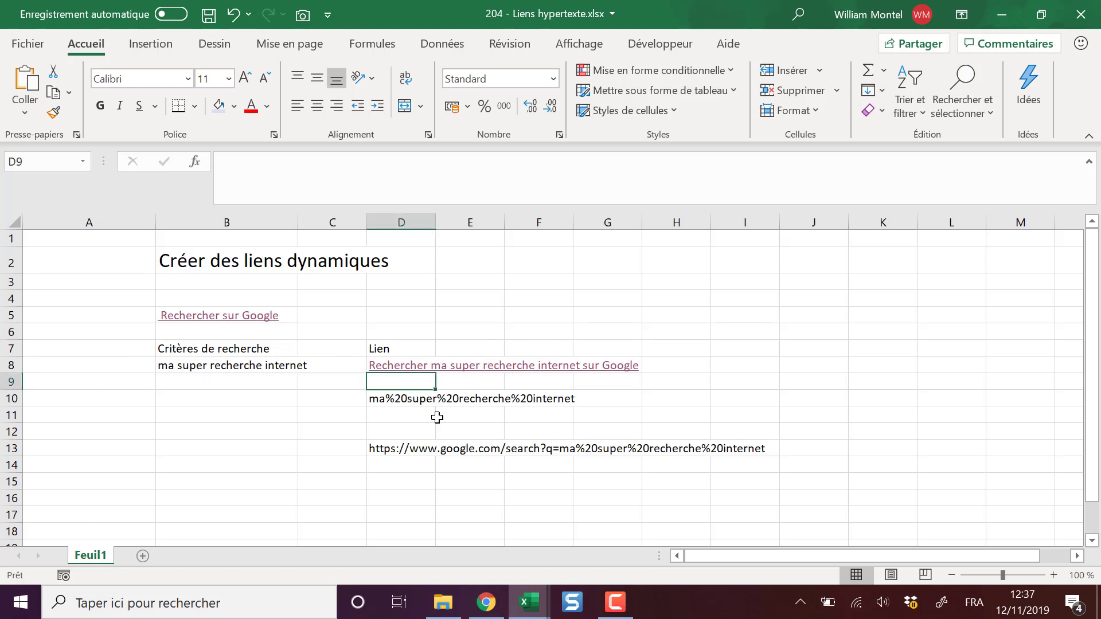
# Enter the product number 19 in cell B20
pyautogui.click(332, 431)
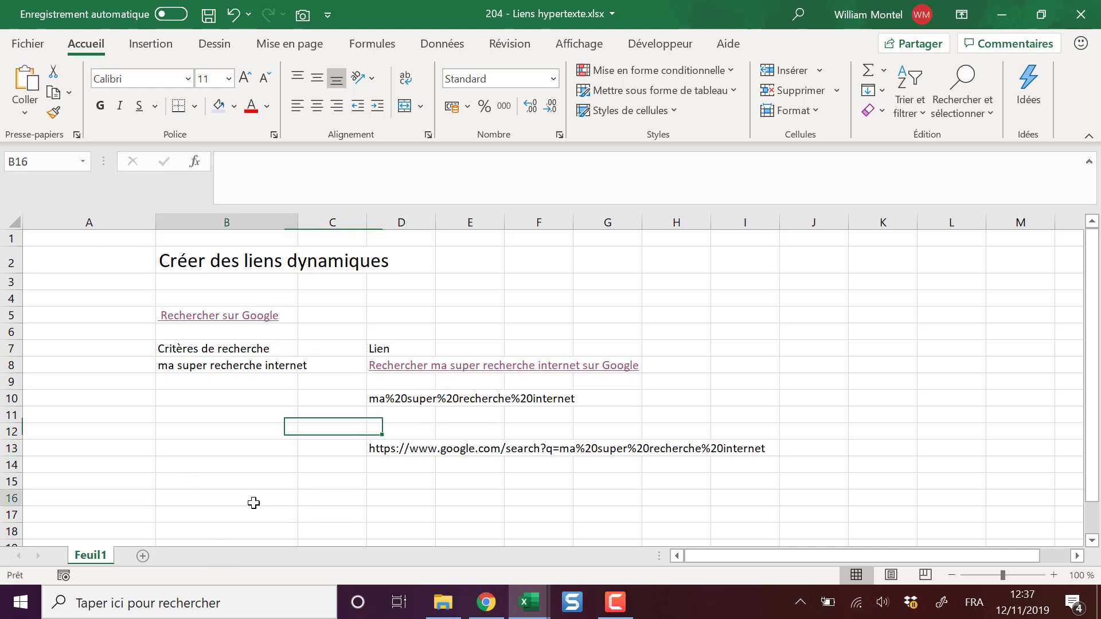
pyautogui.click(253, 499)
pyautogui.scroll(-2, 240, 511)
pyautogui.click(219, 449)
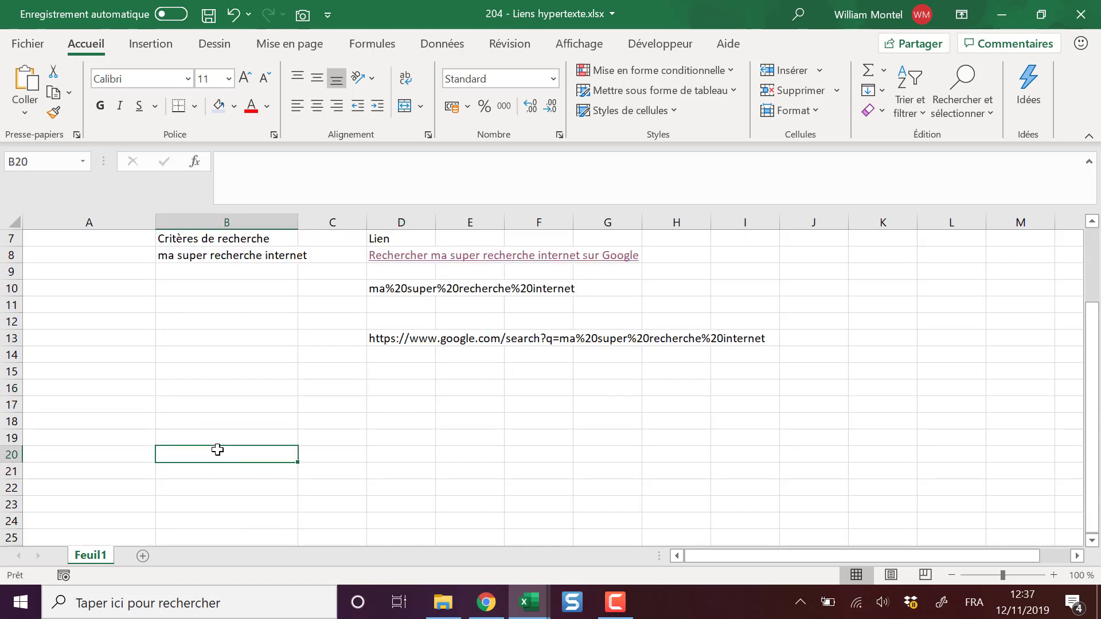
pyautogui.write('19')
pyautogui.press('Return')
pyautogui.press('Up')
pyautogui.press('Right')
pyautogui.press('Right')
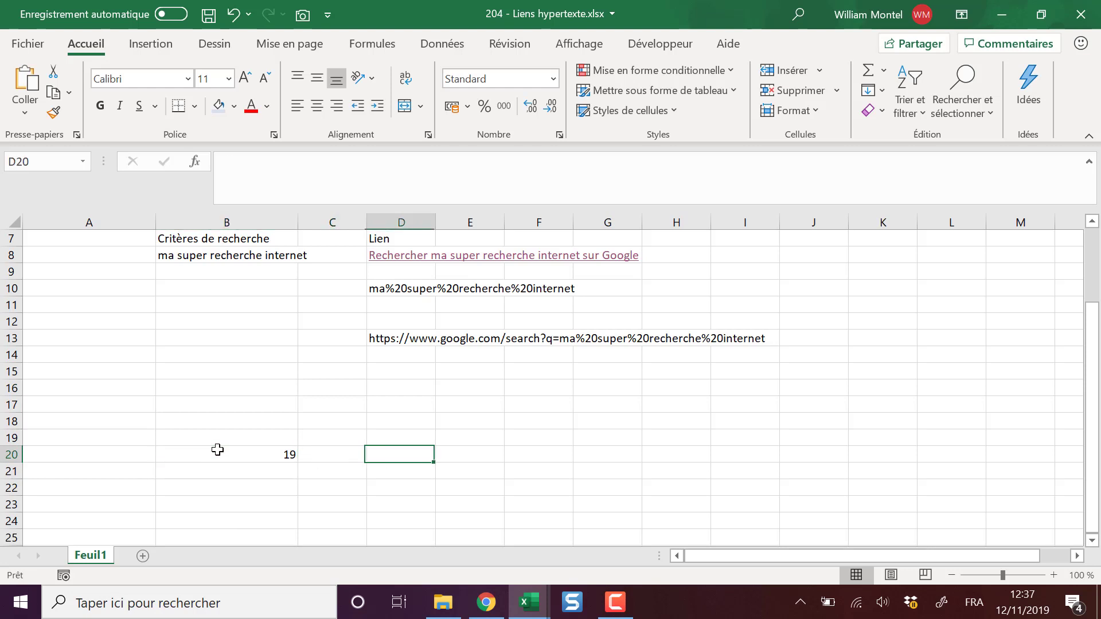
pyautogui.write('=li')
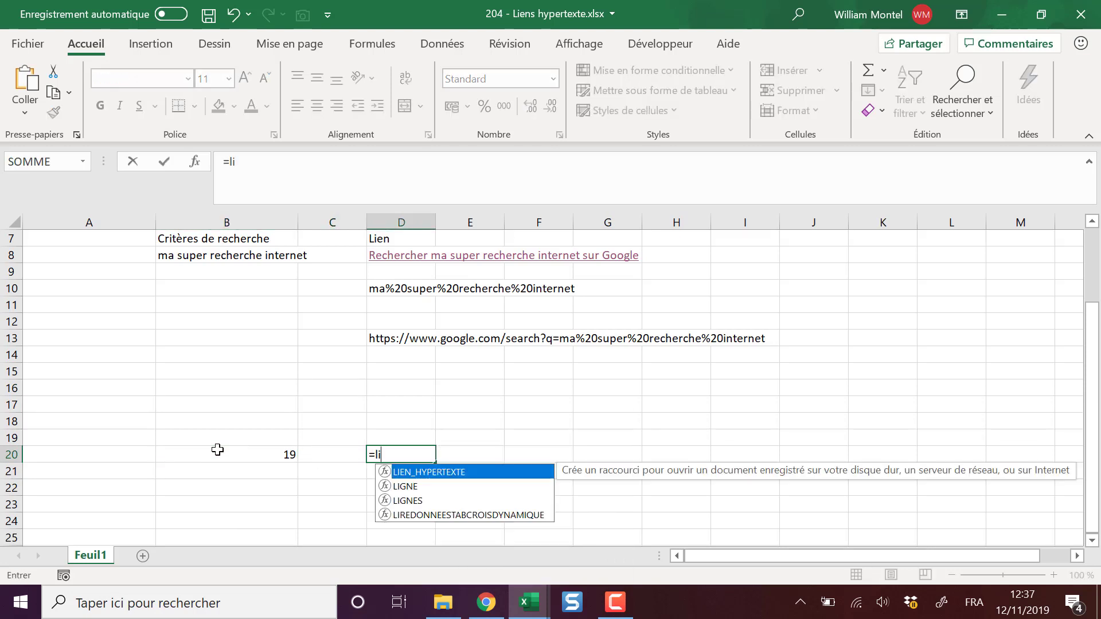
pyautogui.write('e')
pyautogui.press('Tab')
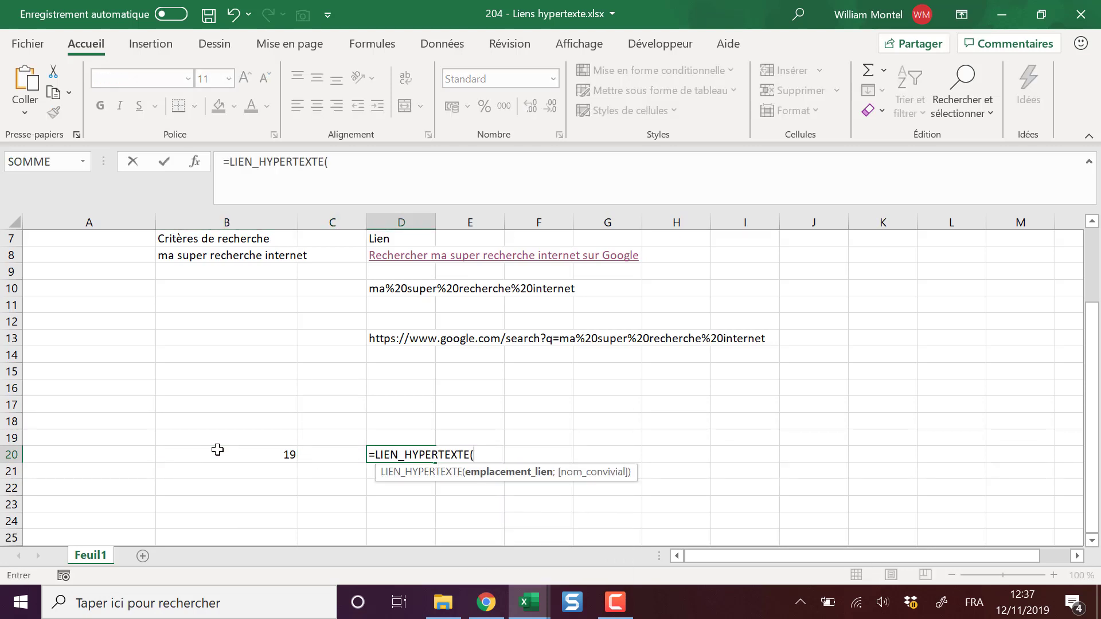
pyautogui.write('"https')
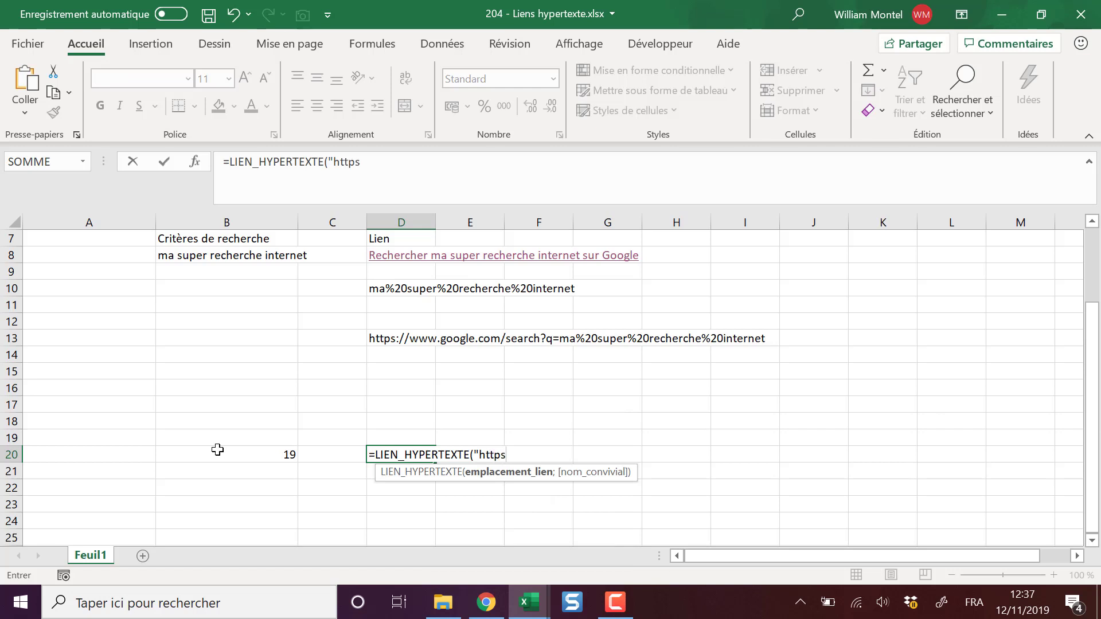
pyautogui.write('://mons')
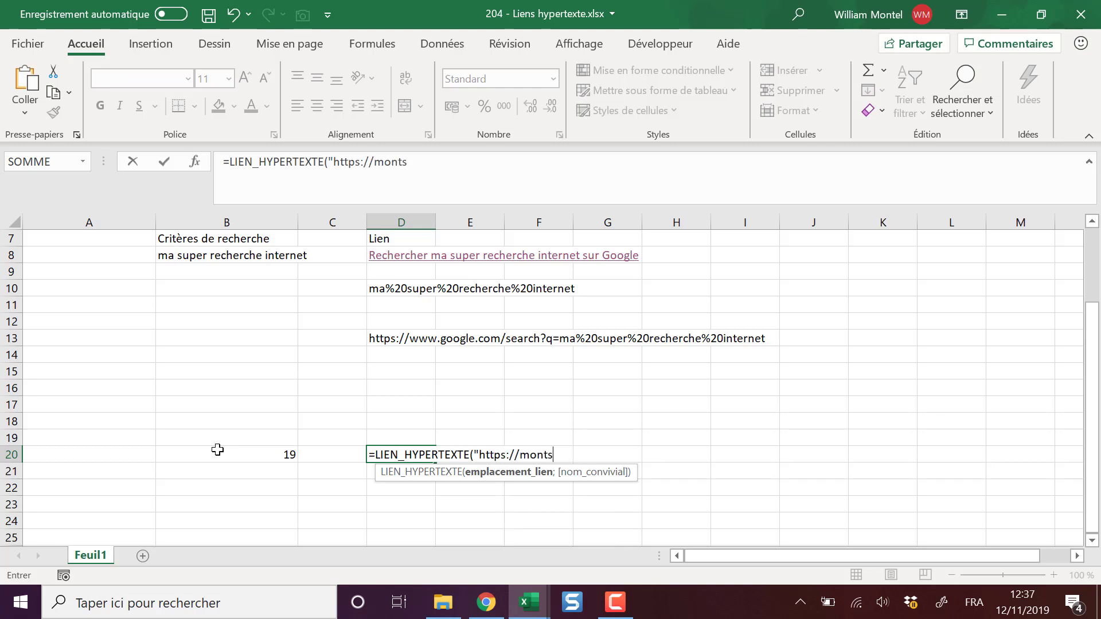
pyautogui.write('ite.c')
pyautogui.write('om/')
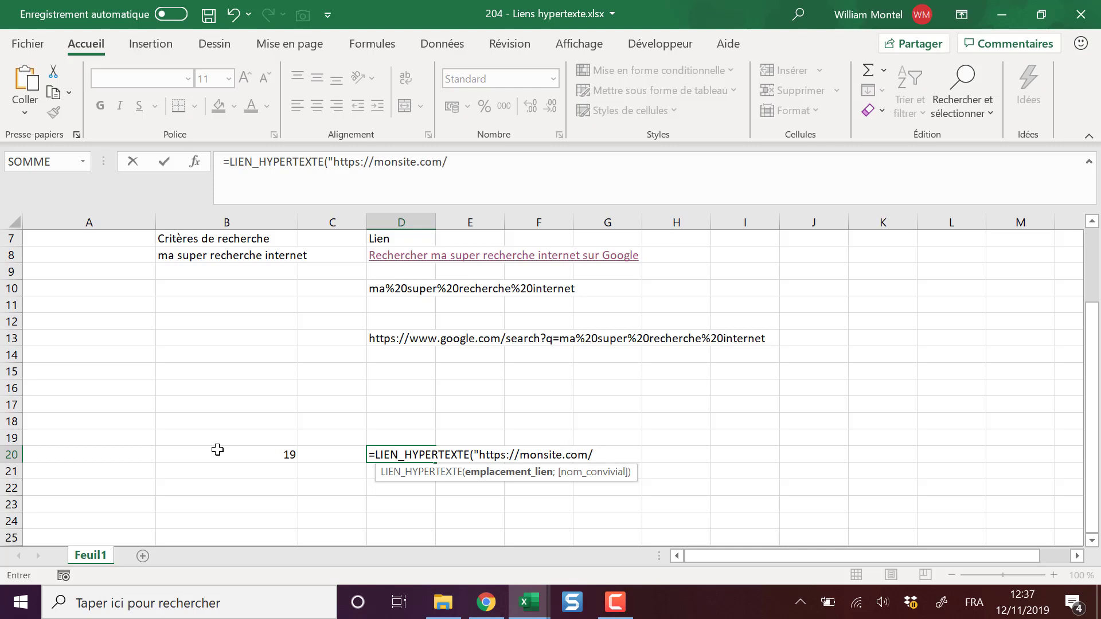
pyautogui.write('produit')
pyautogui.press('Left')
pyautogui.press('Left')
pyautogui.press('Left')
pyautogui.press('Right')
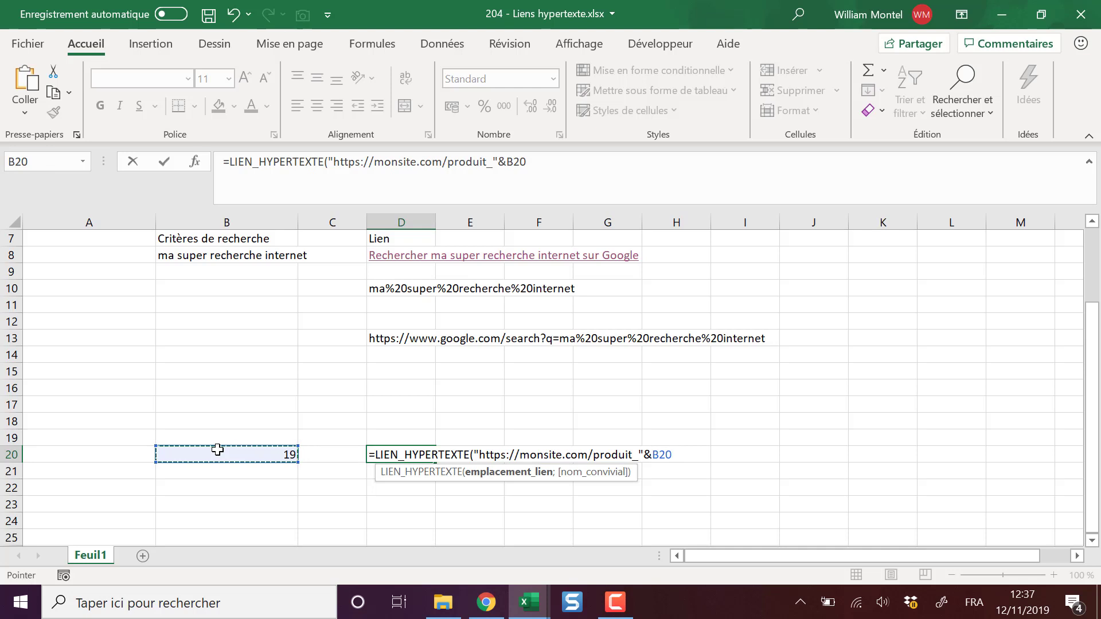
pyautogui.write(')')
pyautogui.press('Return')
pyautogui.press('Up')
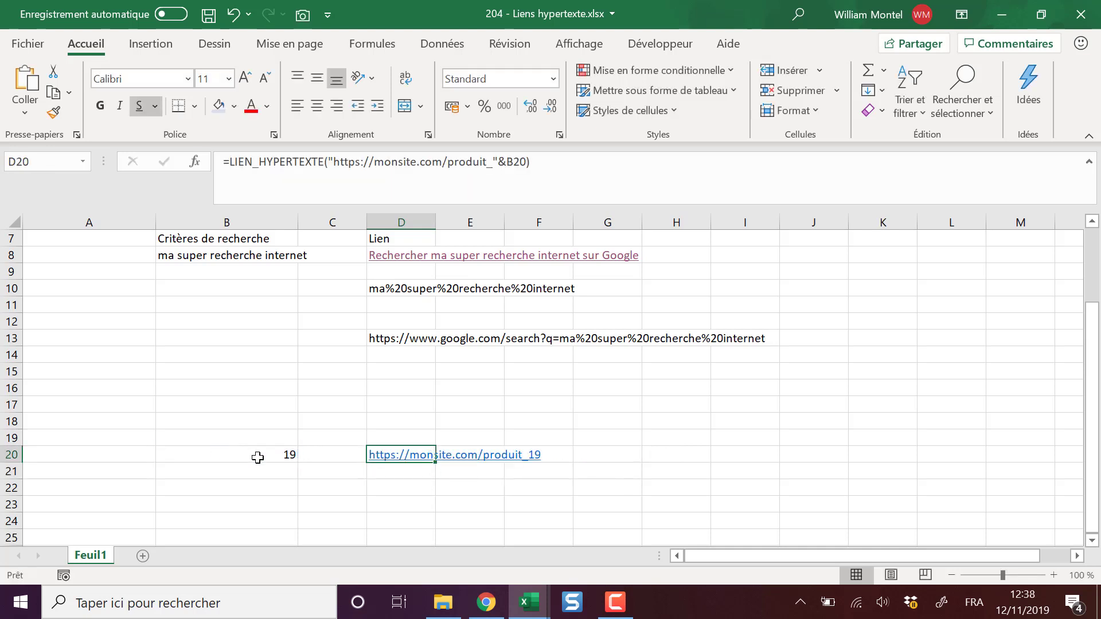
# Fill B20 down to B24 as an incrementing series, giving 19 through 23
pyautogui.click(291, 453)
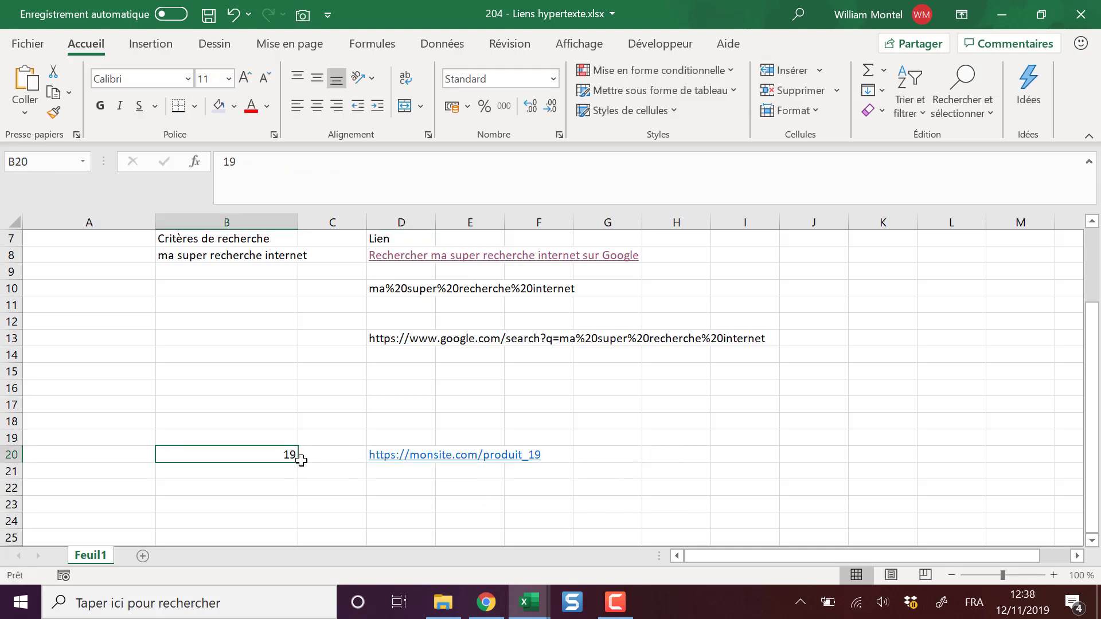
pyautogui.moveTo(300, 460); pyautogui.dragTo(297, 528)
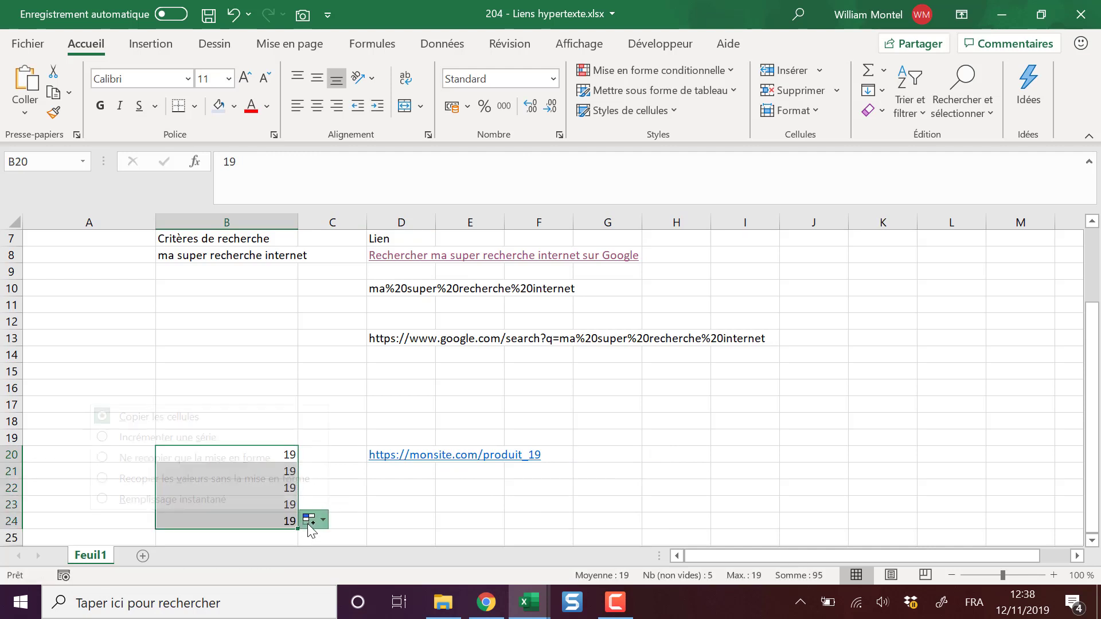
pyautogui.click(270, 438)
# Copy D20's link formula into D21:D24, creating links to produit_20 through produit_23
pyautogui.click(395, 456)
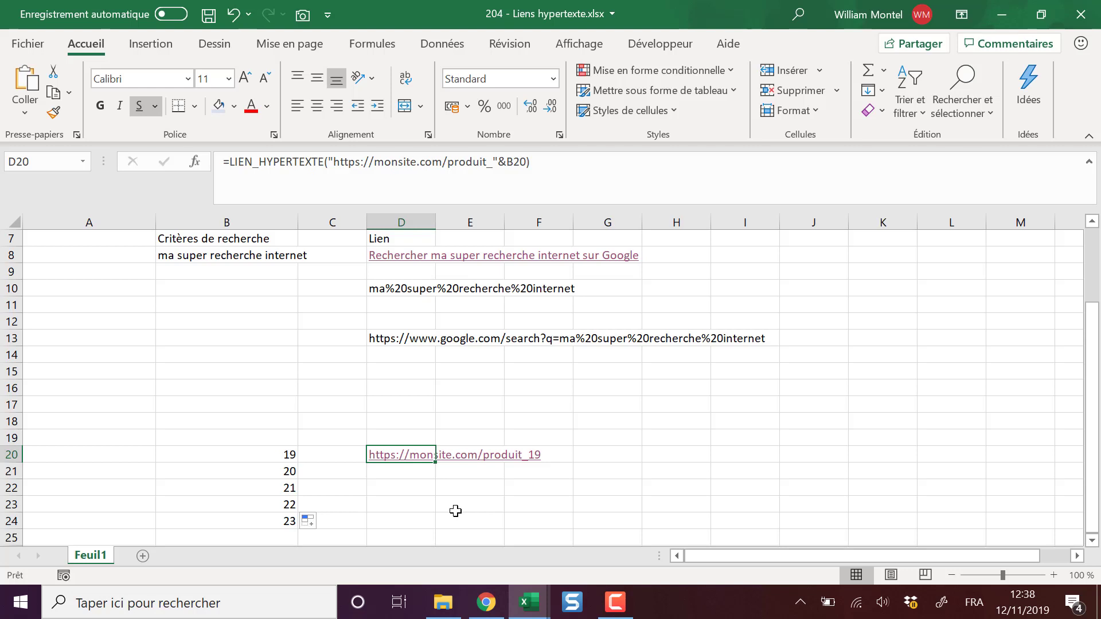
pyautogui.hotkey('ctrl', 'c')
pyautogui.moveTo(401, 471); pyautogui.dragTo(401, 521)
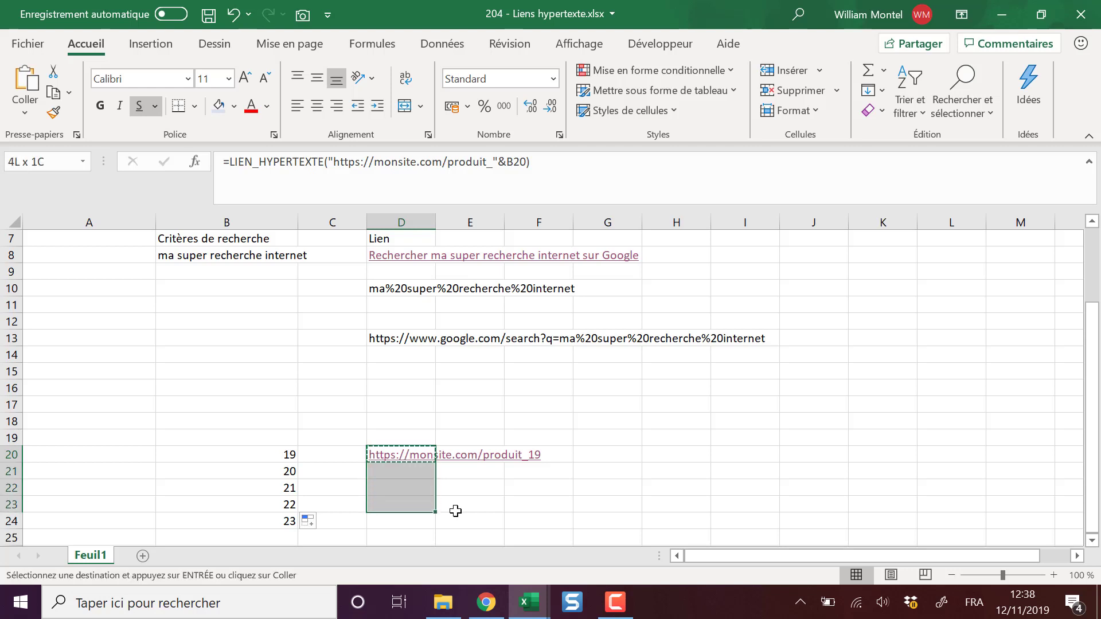
pyautogui.hotkey('ctrl', 'v')
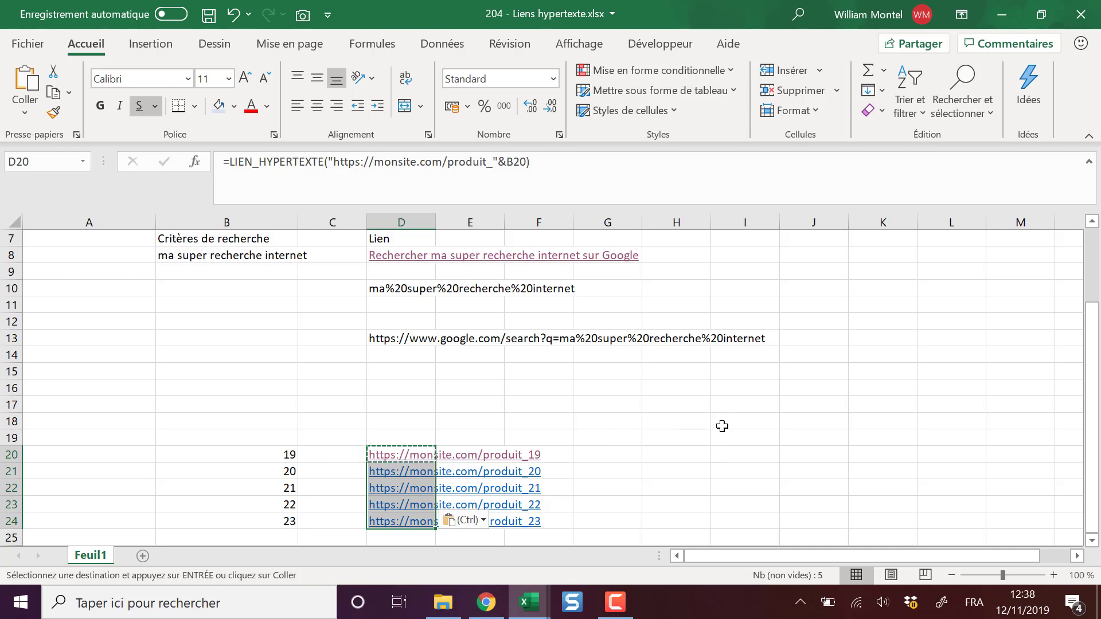
pyautogui.scroll(1, 648, 432)
pyautogui.scroll(1, 652, 434)
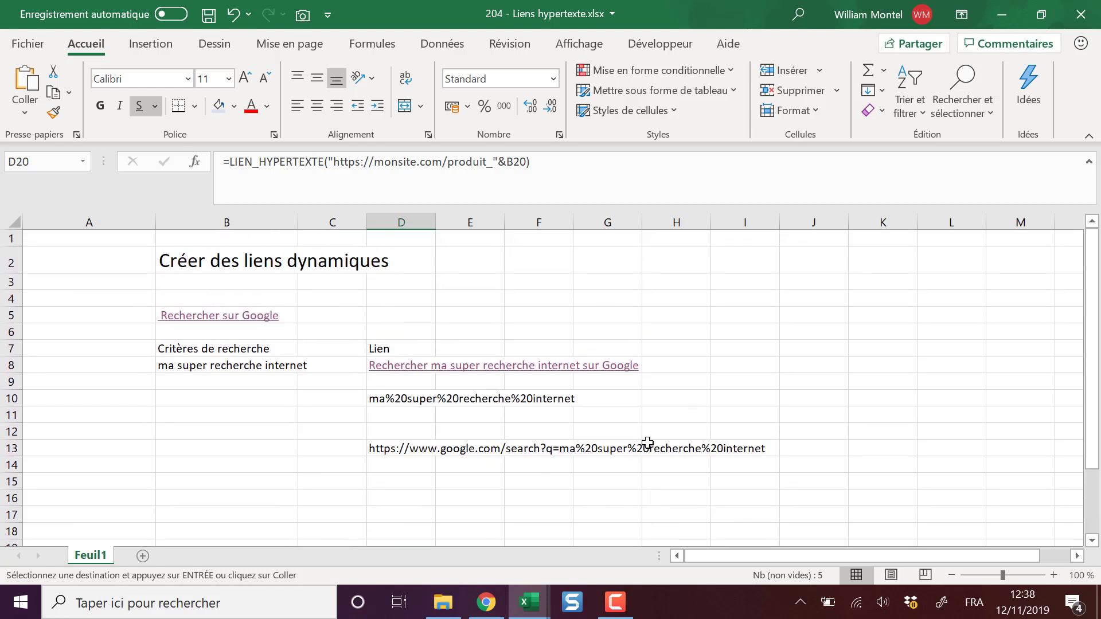
pyautogui.scroll(-1, 648, 442)
pyautogui.scroll(-1, 648, 442)
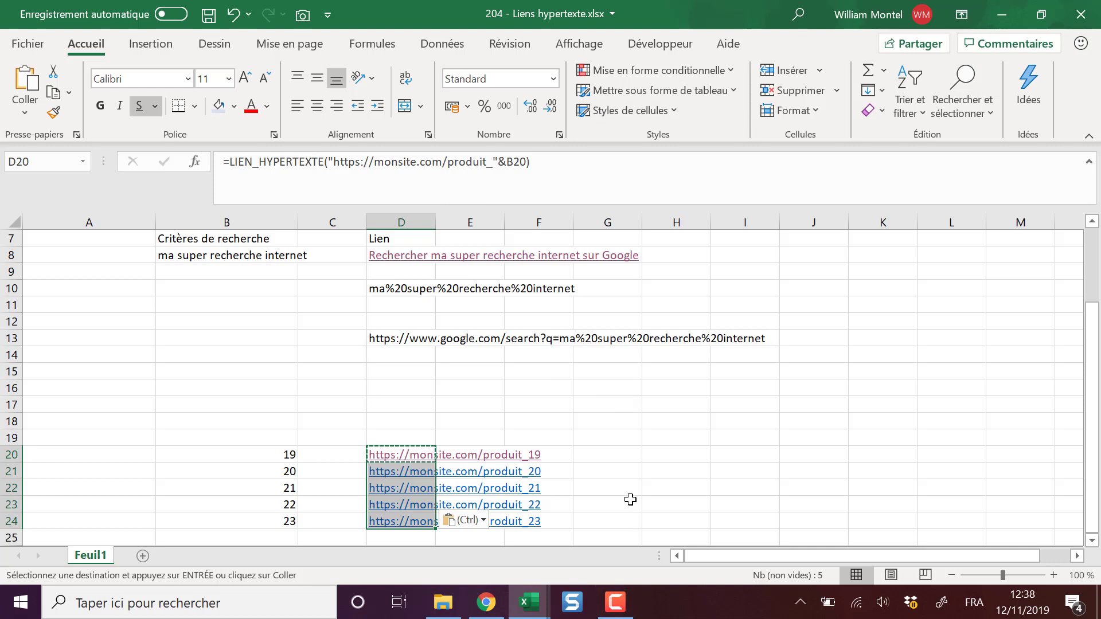
pyautogui.scroll(2, 644, 450)
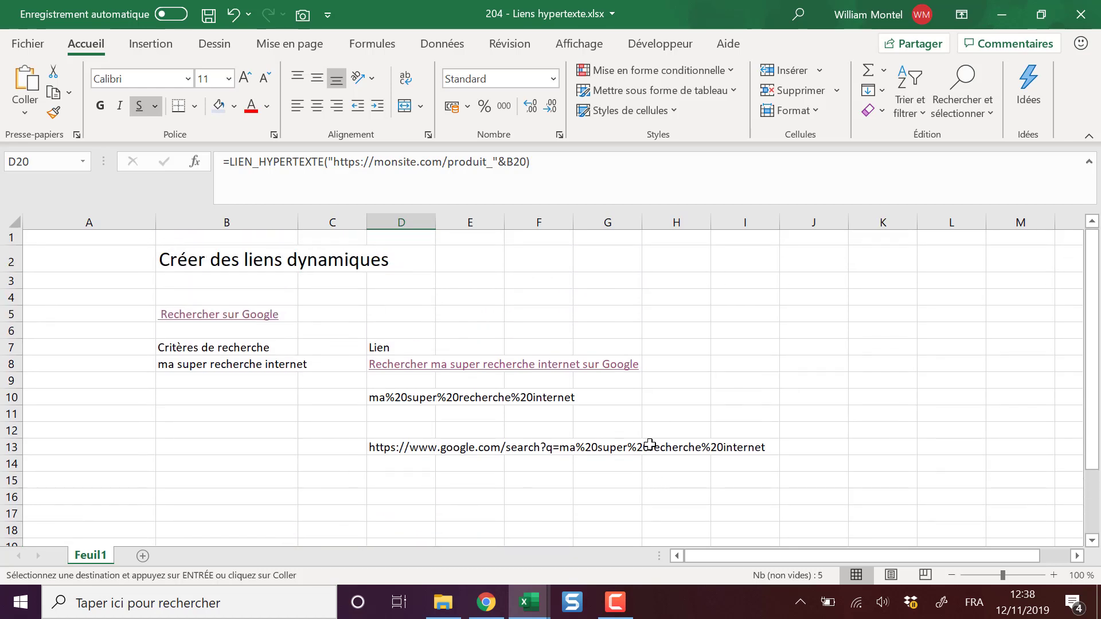